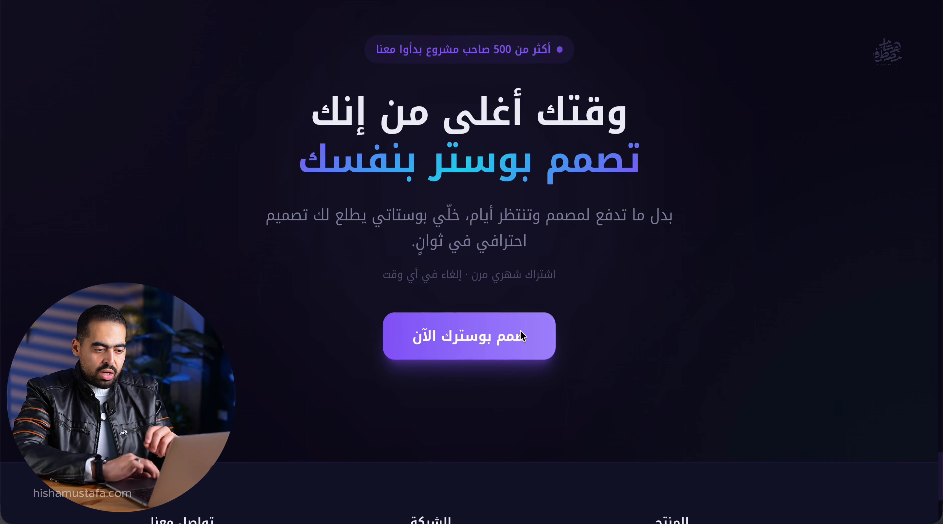
# Start a new poster design and open the form for the restaurants and cafés category (مطاعم وكافيهات)
pyautogui.click(522, 336)
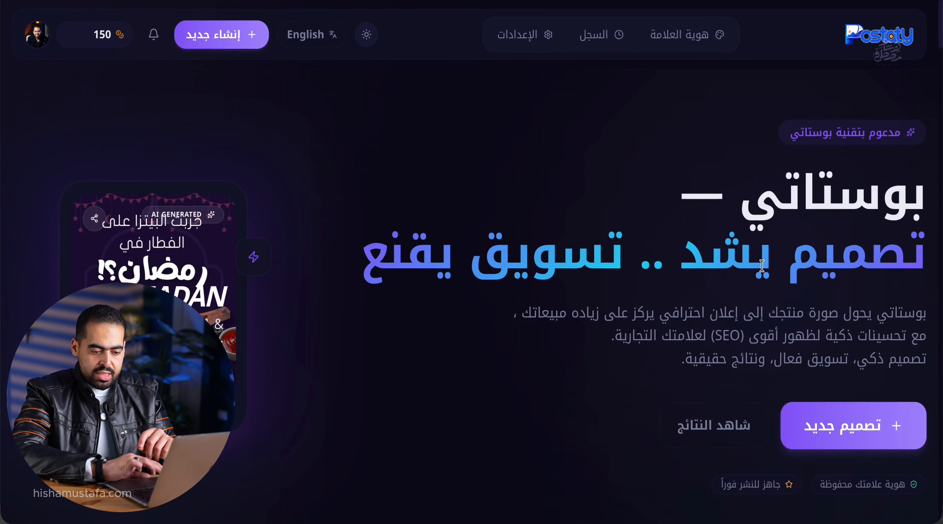
pyautogui.click(856, 440)
pyautogui.scroll(-6, 767, 268)
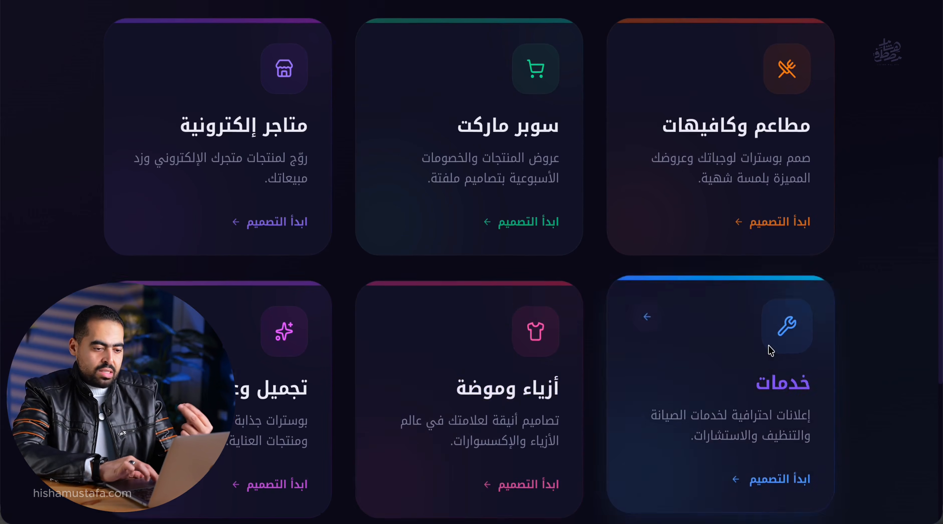
pyautogui.scroll(5, 768, 354)
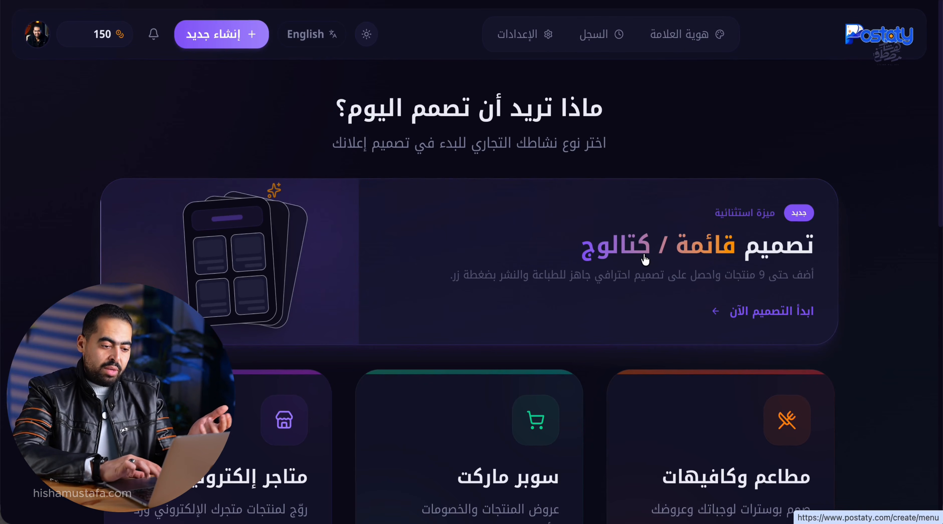
pyautogui.scroll(-3, 646, 260)
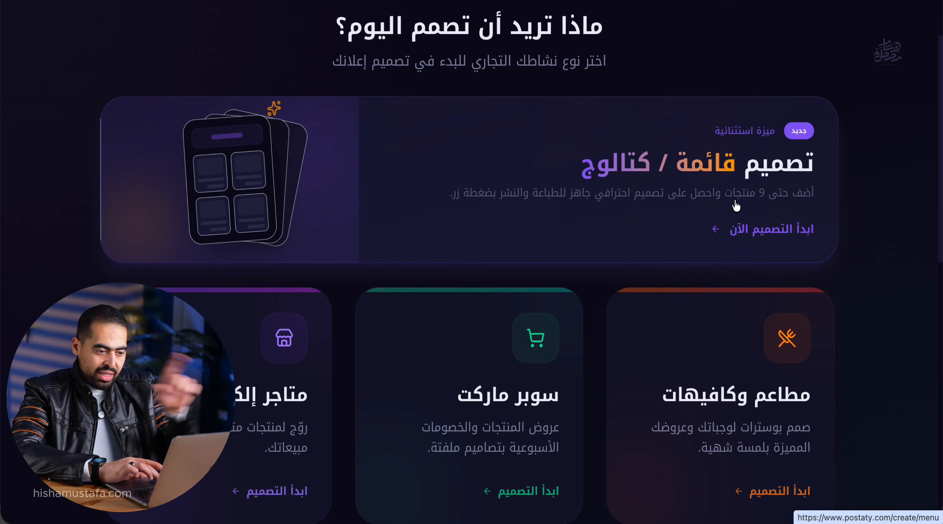
pyautogui.scroll(-5, 671, 197)
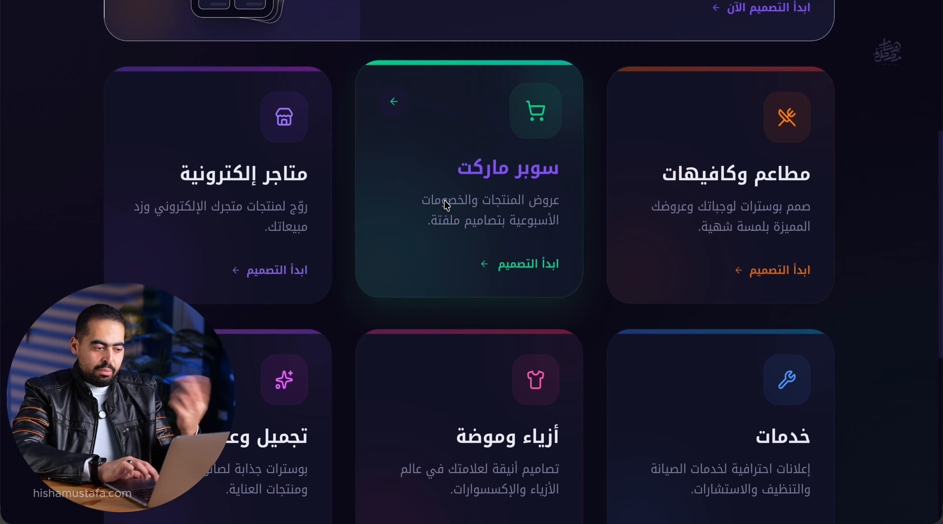
pyautogui.scroll(-2, 445, 204)
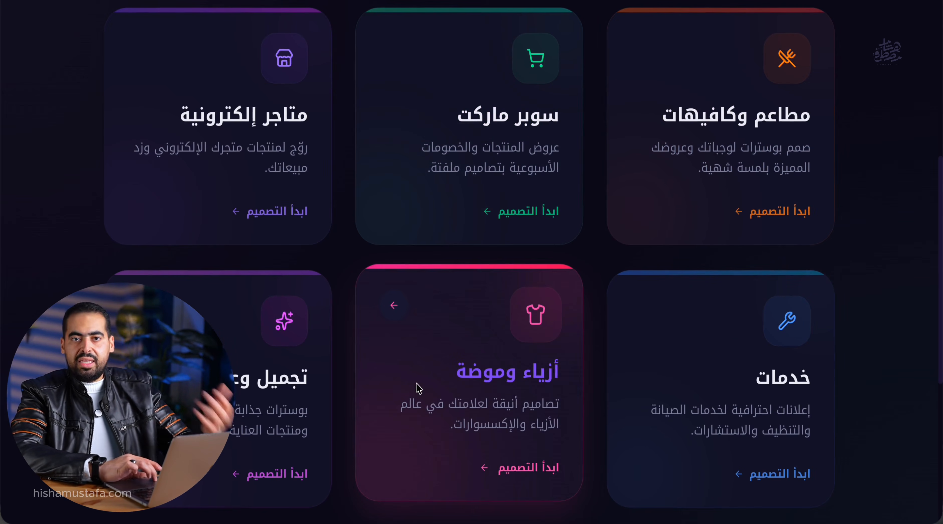
pyautogui.scroll(3, 568, 212)
pyautogui.scroll(-4, 568, 212)
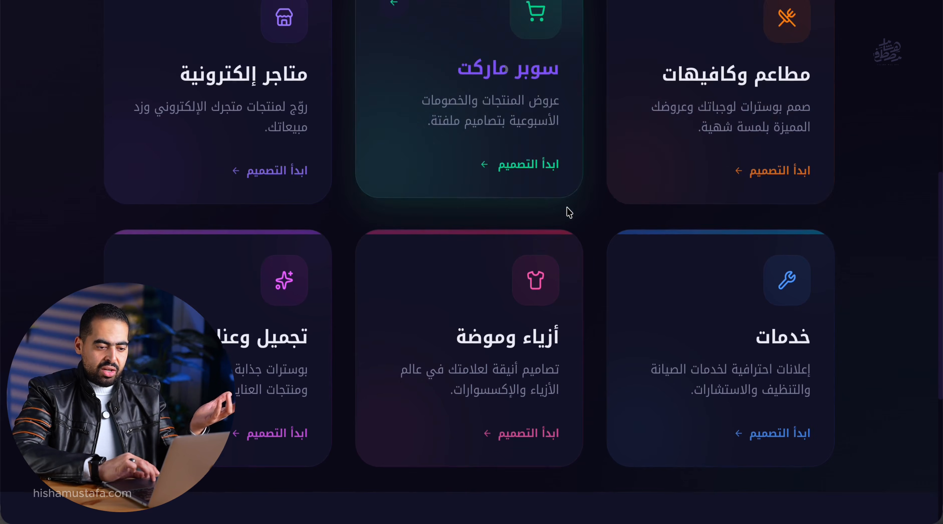
pyautogui.scroll(-10, 741, 53)
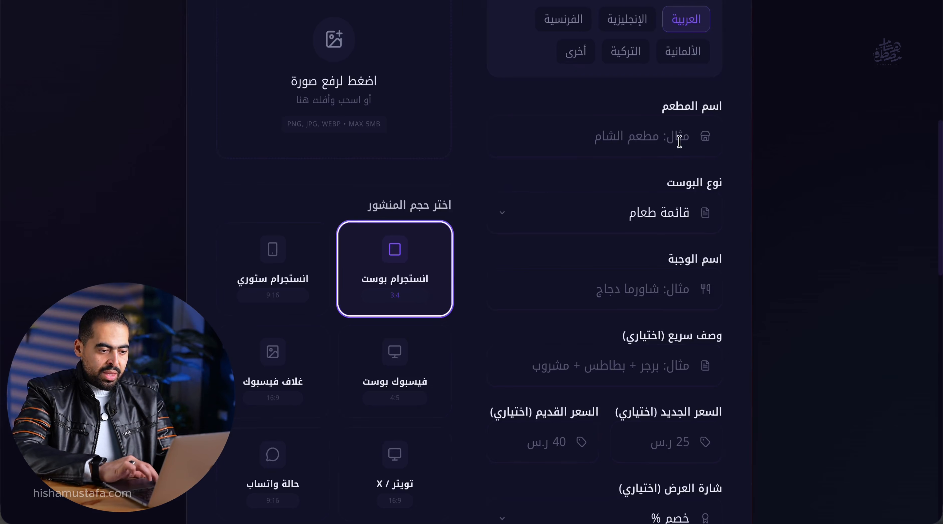
# Upload the round BURGER H badge image from the Downloads folder as the restaurant logo (لوجو المطعم)
pyautogui.scroll(10, 779, 141)
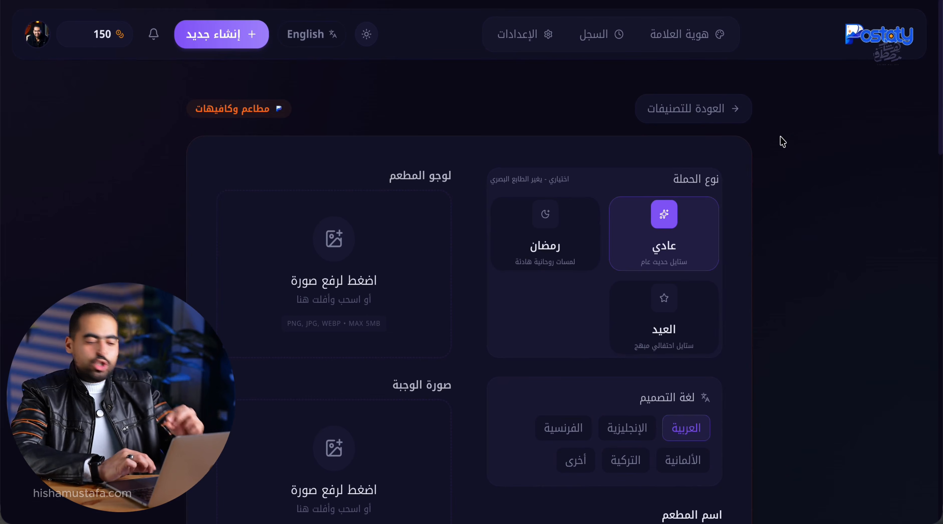
pyautogui.scroll(-5, 781, 137)
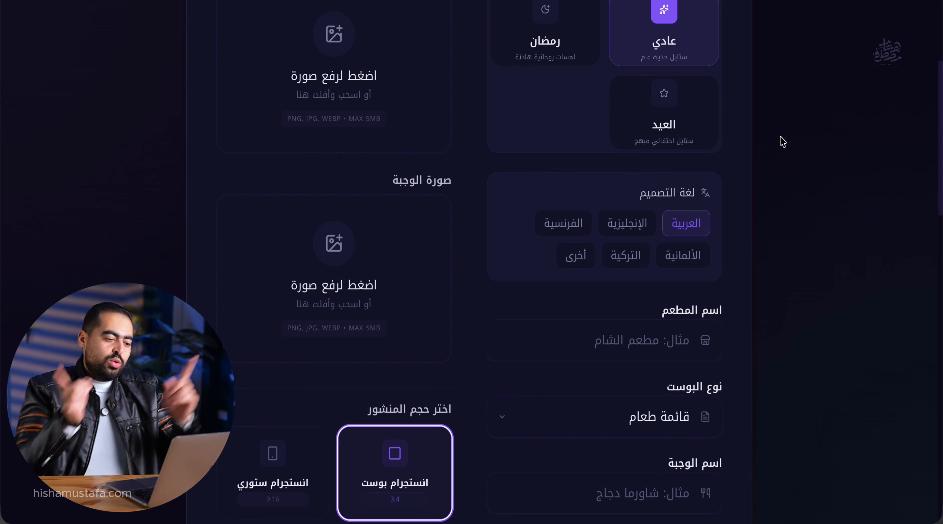
pyautogui.scroll(5, 783, 141)
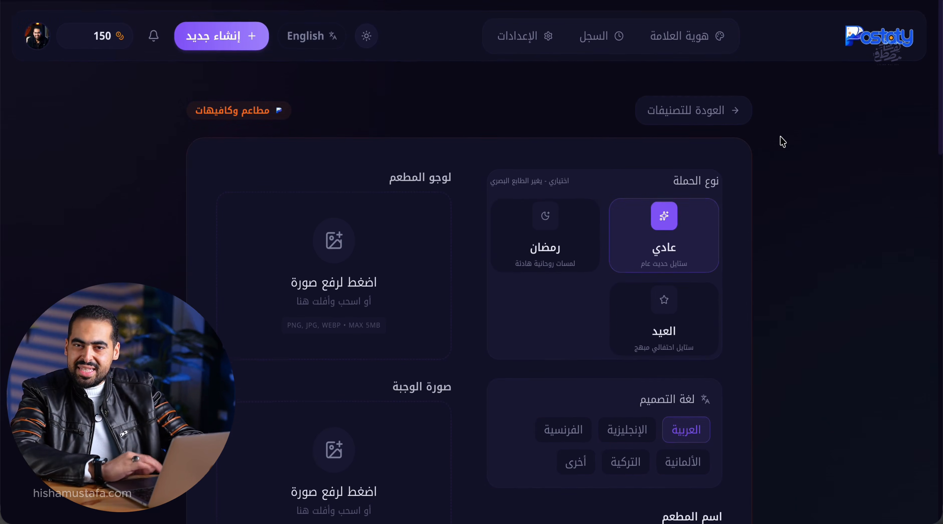
pyautogui.scroll(-2, 782, 141)
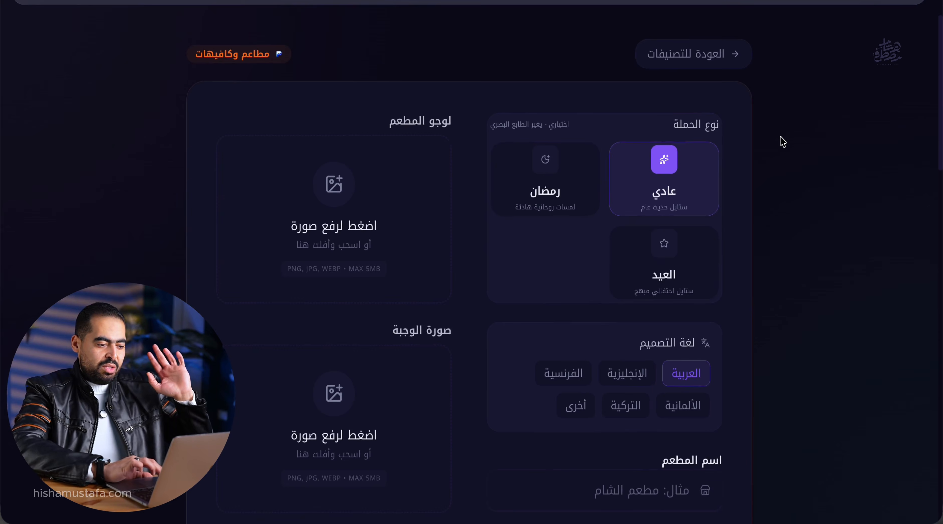
pyautogui.scroll(2, 795, 189)
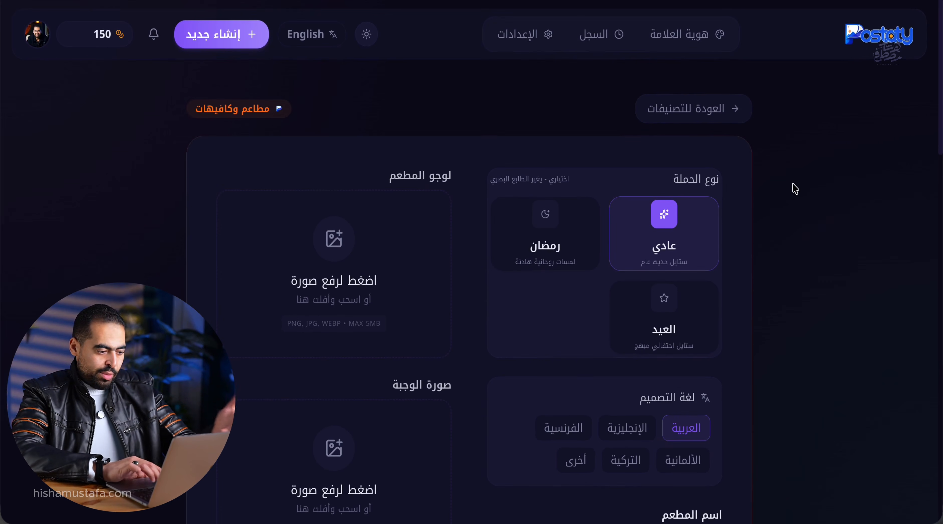
pyautogui.click(324, 262)
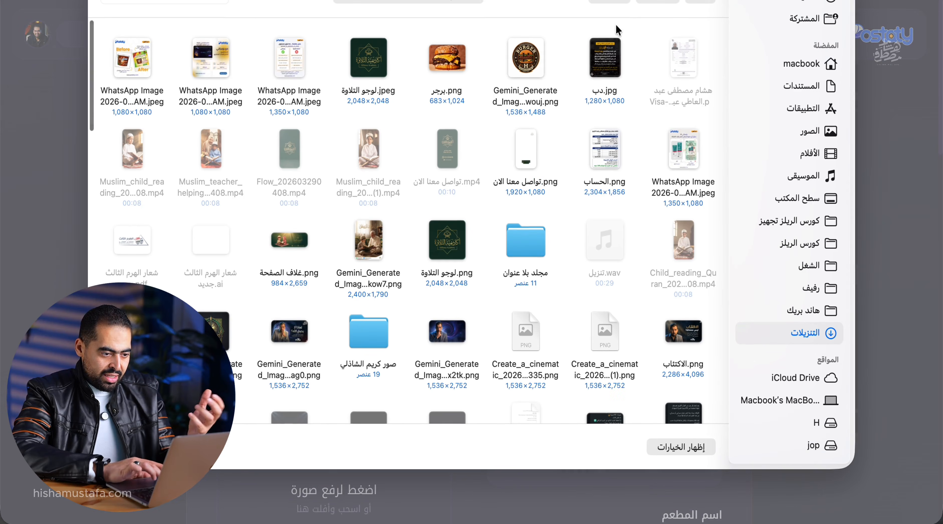
pyautogui.click(526, 68)
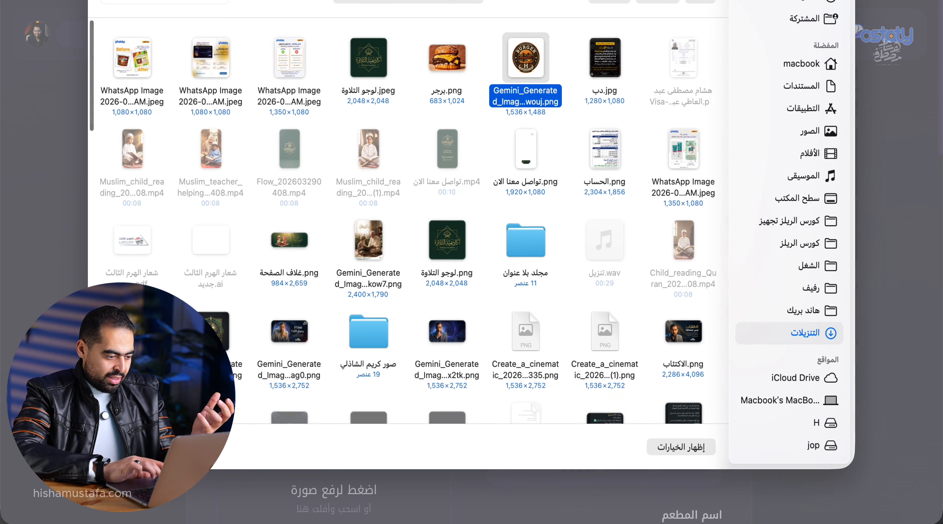
pyautogui.press('Return')
# Upload برجر.png from the Downloads folder as the meal image (صورة الوجبة)
pyautogui.scroll(-4, 497, 202)
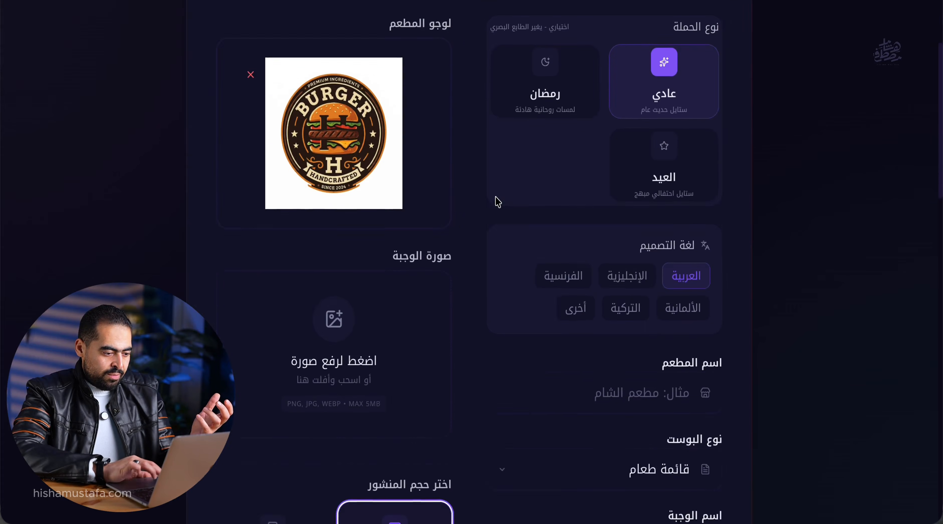
pyautogui.click(384, 315)
pyautogui.click(461, 63)
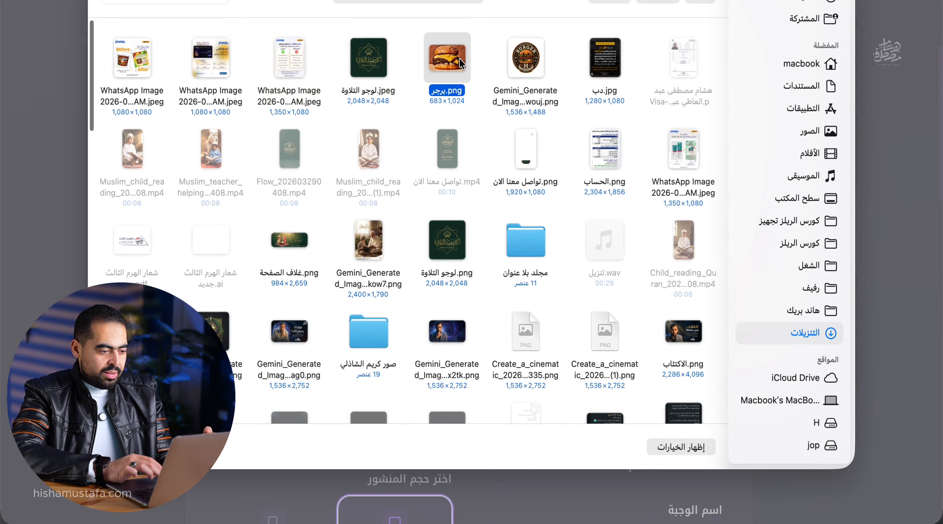
pyautogui.press('Return')
pyautogui.scroll(4, 429, 236)
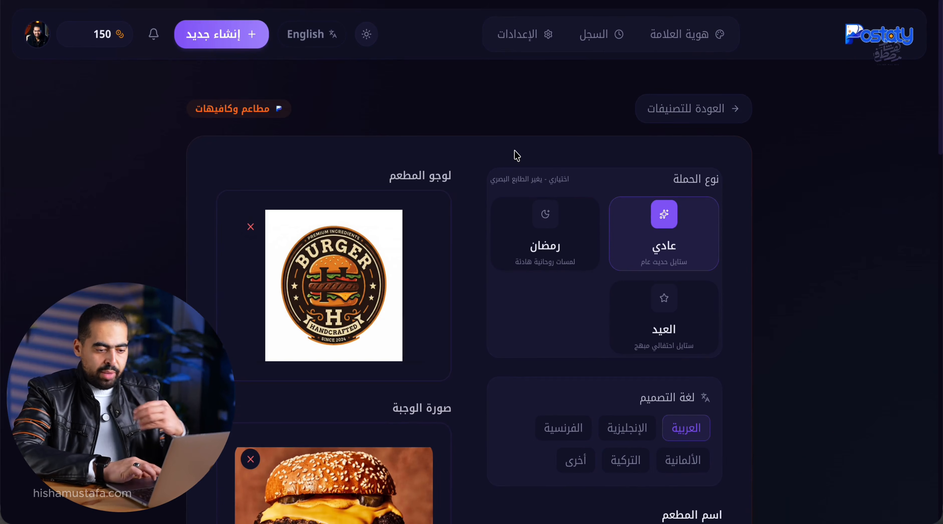
# Enter BURGER H as the restaurant name (اسم المطعم)
pyautogui.scroll(-2, 517, 155)
pyautogui.scroll(-1, 674, 128)
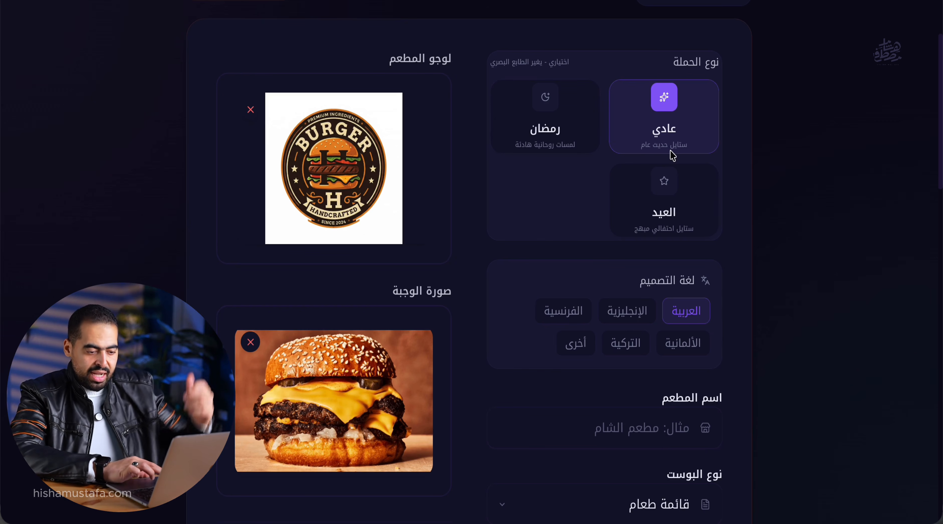
pyautogui.scroll(-8, 558, 185)
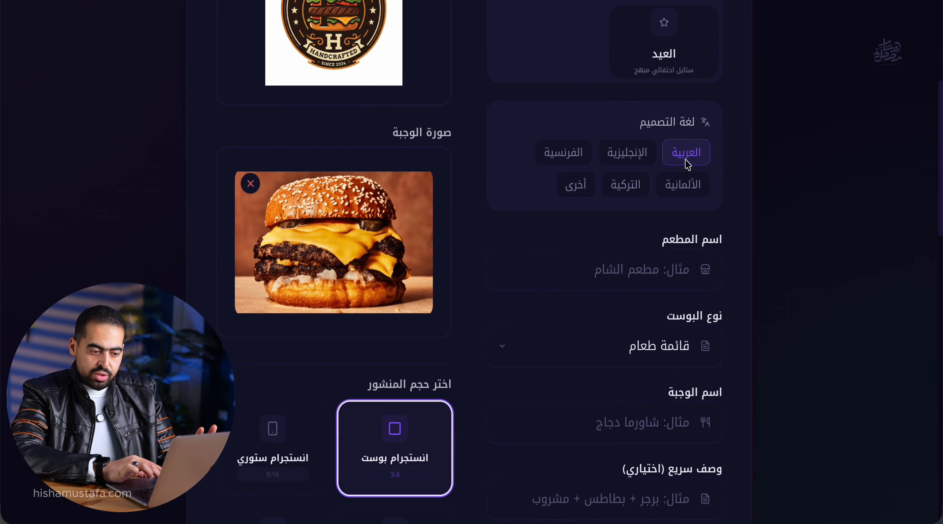
pyautogui.click(622, 153)
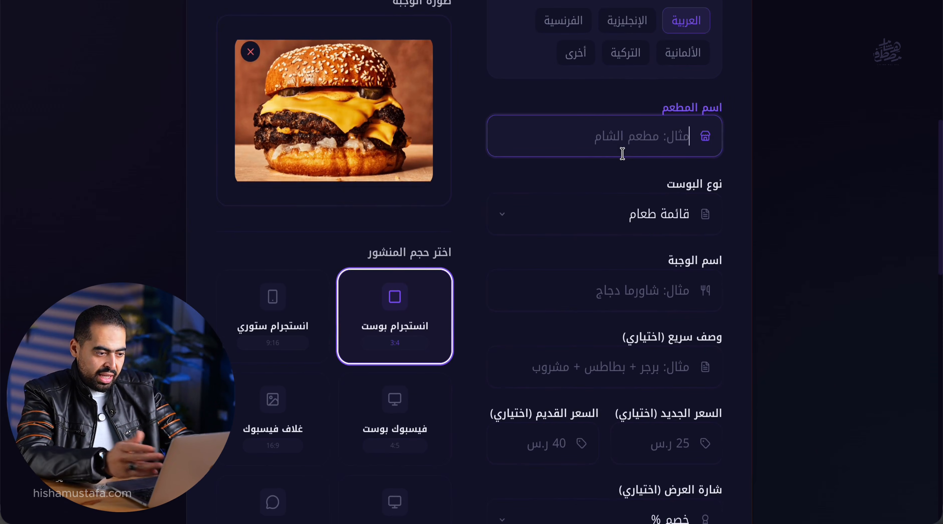
pyautogui.scroll(5, 623, 153)
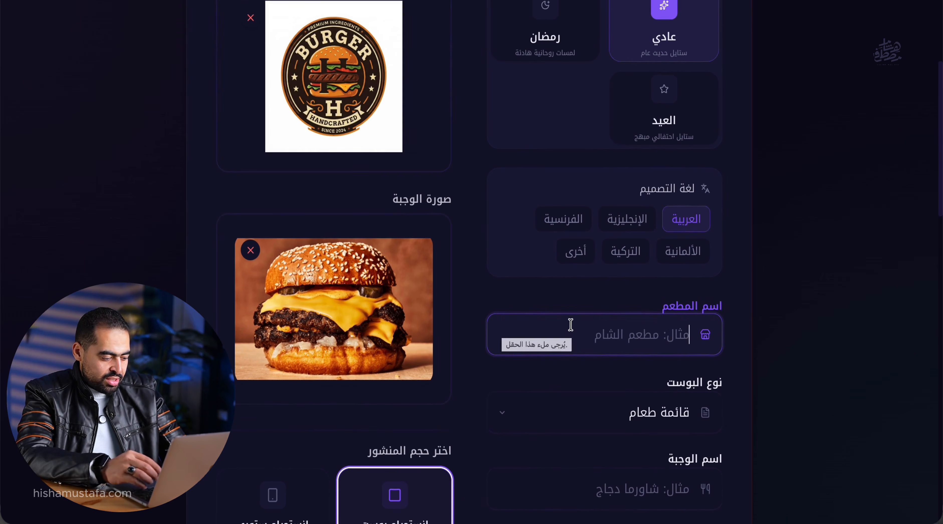
pyautogui.write('BURGER H')
# Set the post type to عرض وجبة and enter ساندوتش برجر as the meal name
pyautogui.scroll(-7, 501, 130)
pyautogui.click(501, 162)
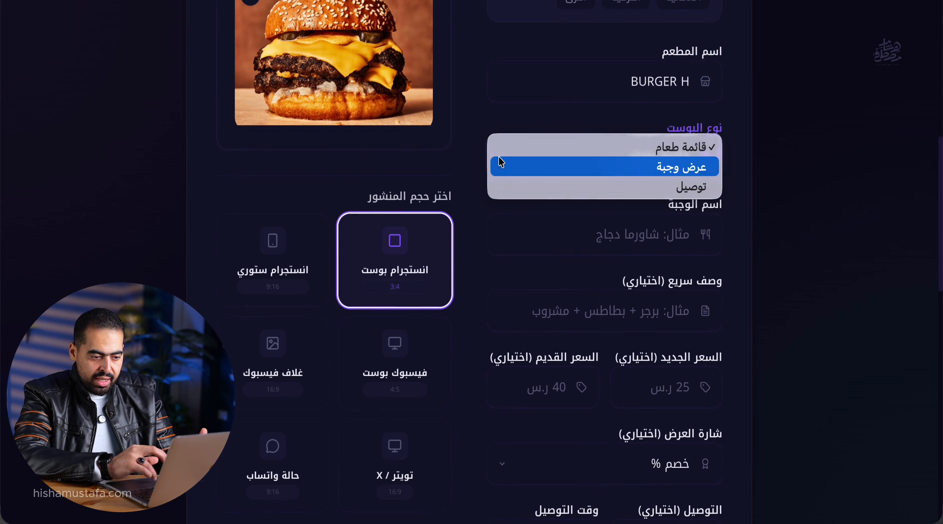
pyautogui.click(509, 167)
pyautogui.scroll(-2, 571, 190)
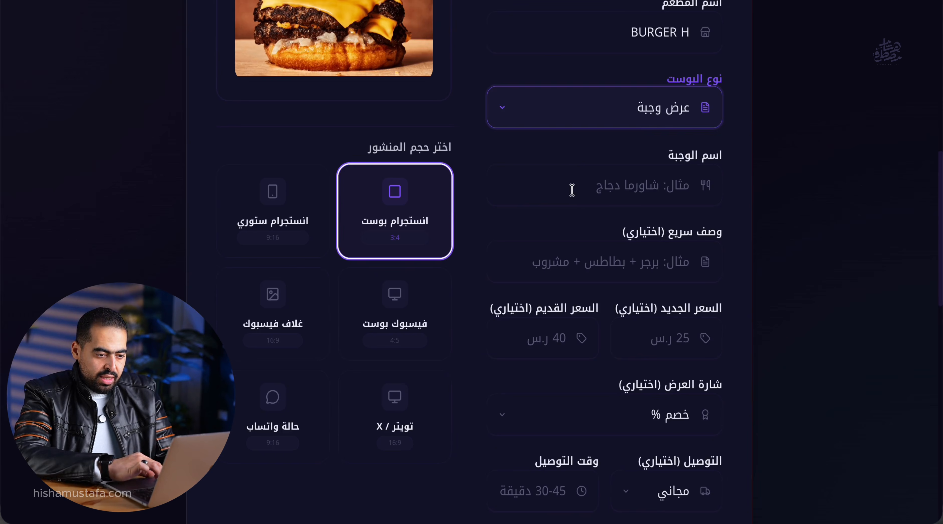
pyautogui.click(586, 195)
pyautogui.write('ساندوتش برجر')
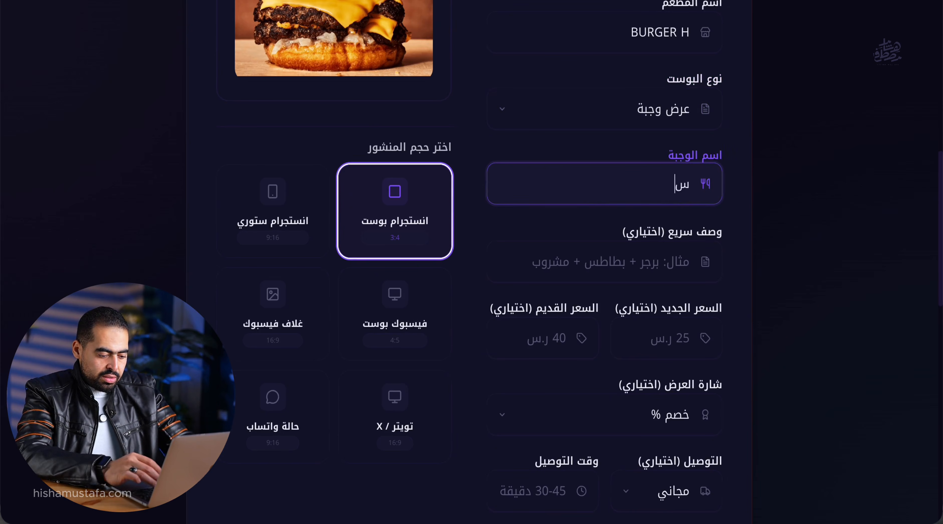
# Enter ساندويتش مخصوص as the quick description (وصف سريع) of the meal
pyautogui.scroll(-2, 606, 198)
pyautogui.click(626, 204)
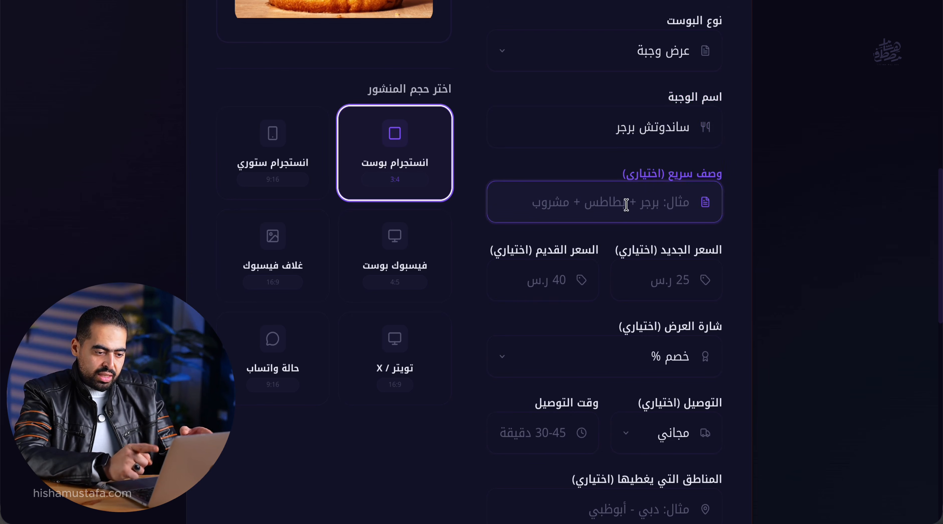
pyautogui.scroll(5, 625, 205)
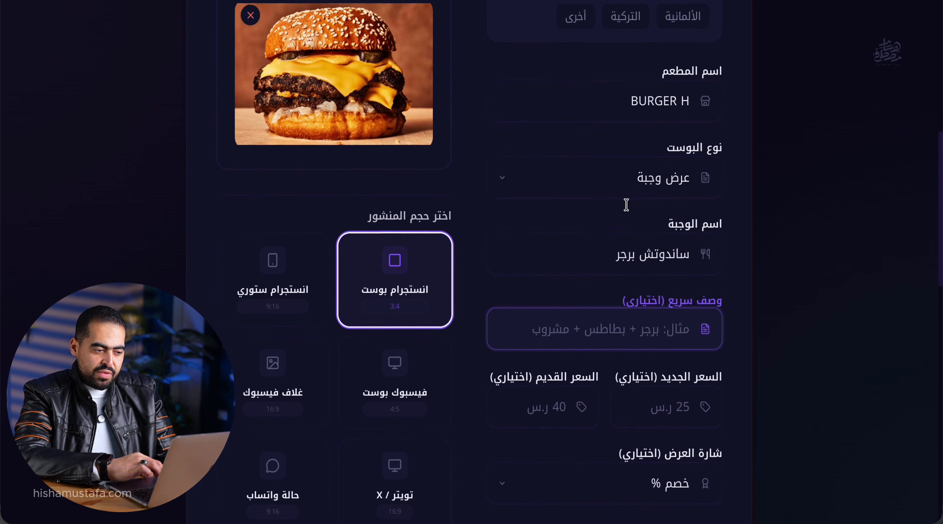
pyautogui.scroll(-2, 626, 209)
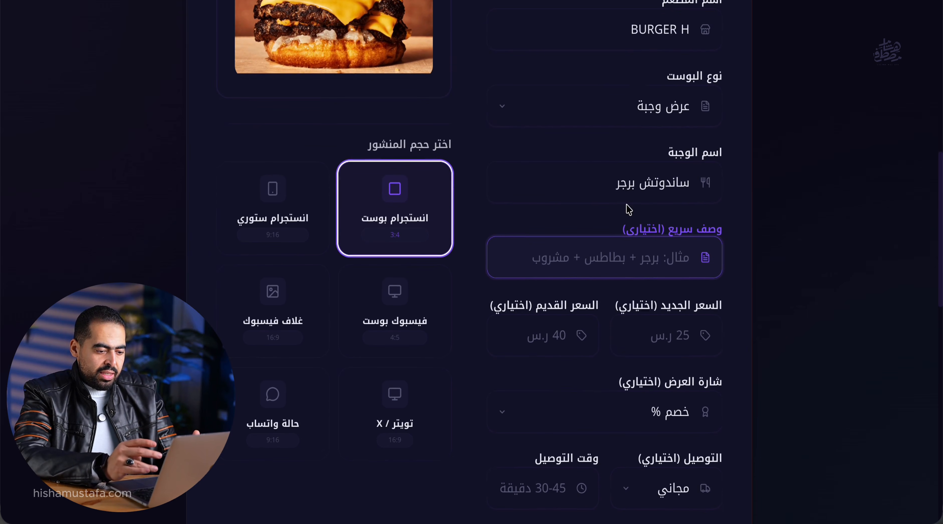
pyautogui.write('س')
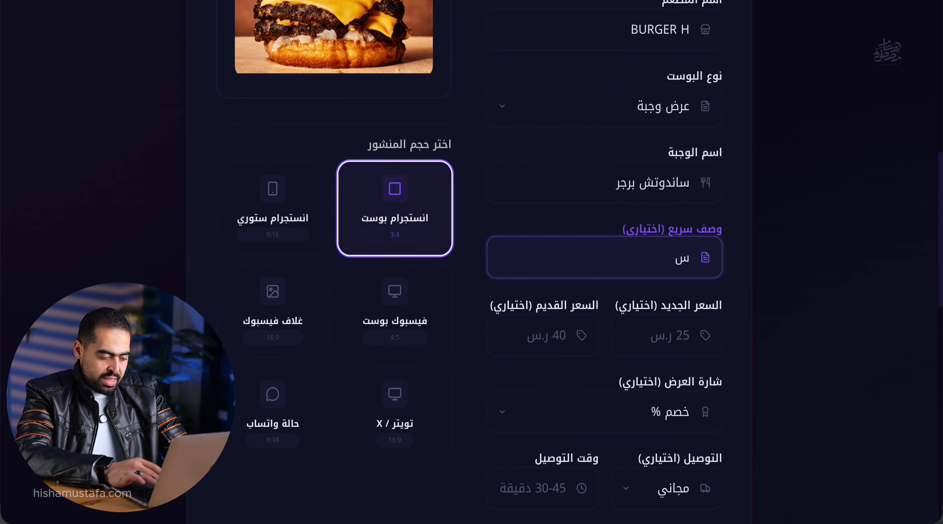
pyautogui.write('اندويتش مخصوص')
# Set the meal's new price to 50 and its old price to 90
pyautogui.scroll(-3, 543, 145)
pyautogui.click(650, 234)
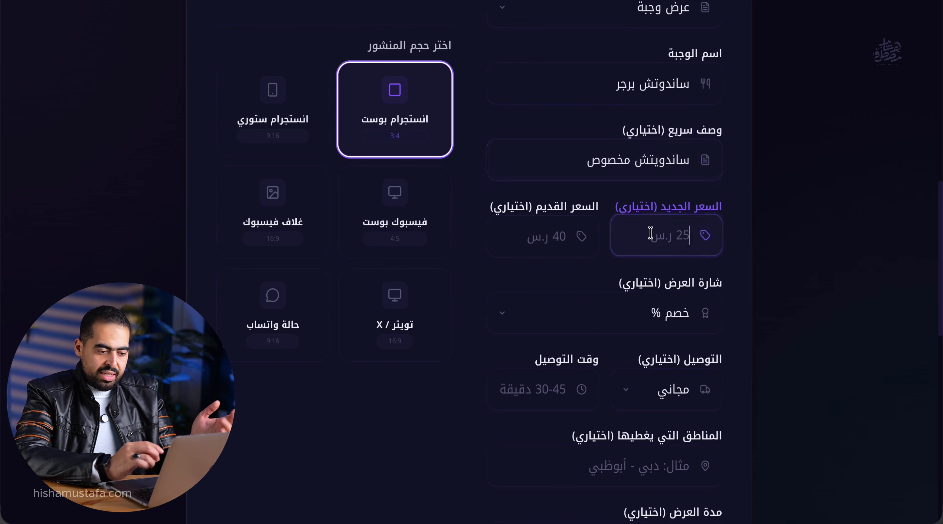
pyautogui.write('٥٠')
pyautogui.click(500, 254)
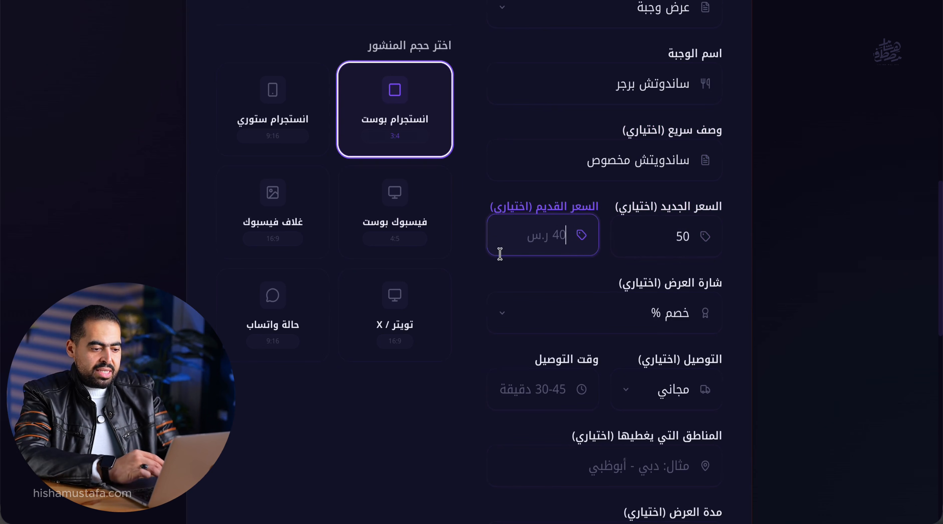
pyautogui.write('90')
# Choose خصم % as the offer badge (شارة العرض)
pyautogui.scroll(-3, 514, 238)
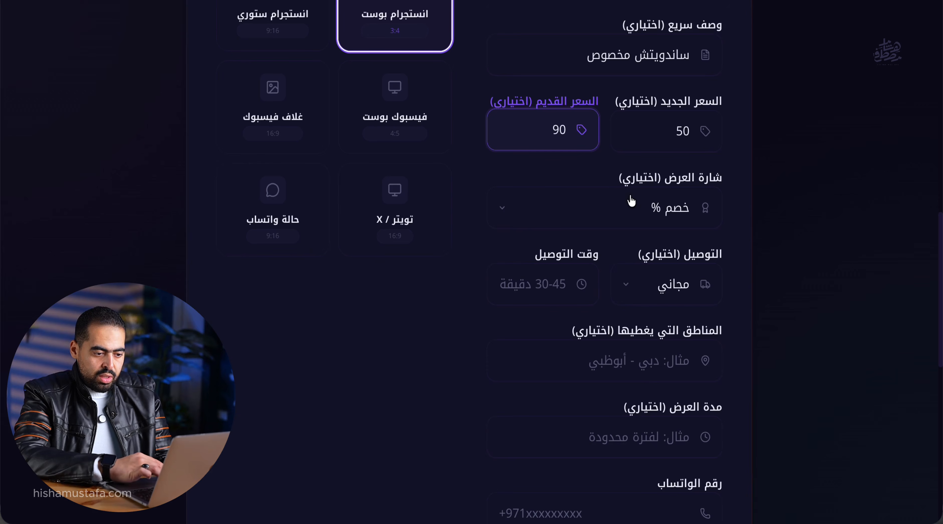
pyautogui.click(579, 217)
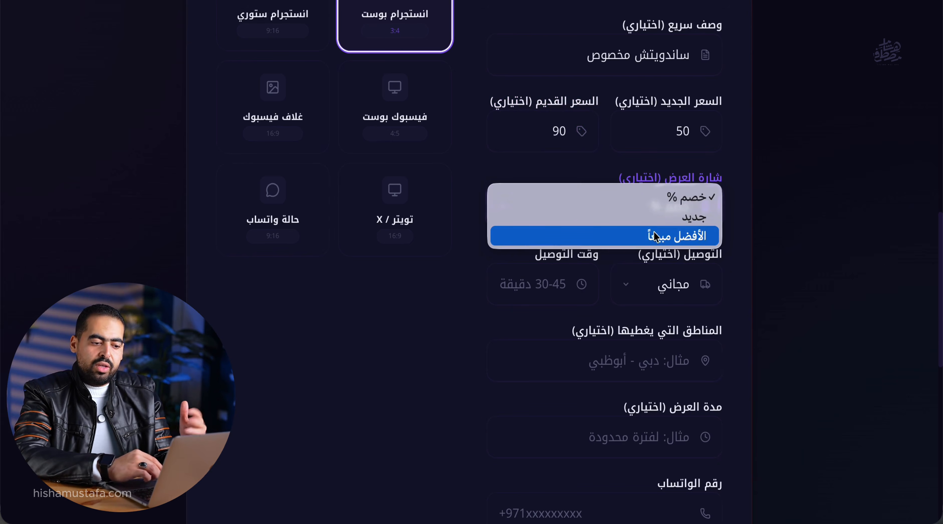
pyautogui.click(674, 199)
# Set the delivery option (التوصيل) of the offer to مجاني
pyautogui.scroll(-3, 652, 160)
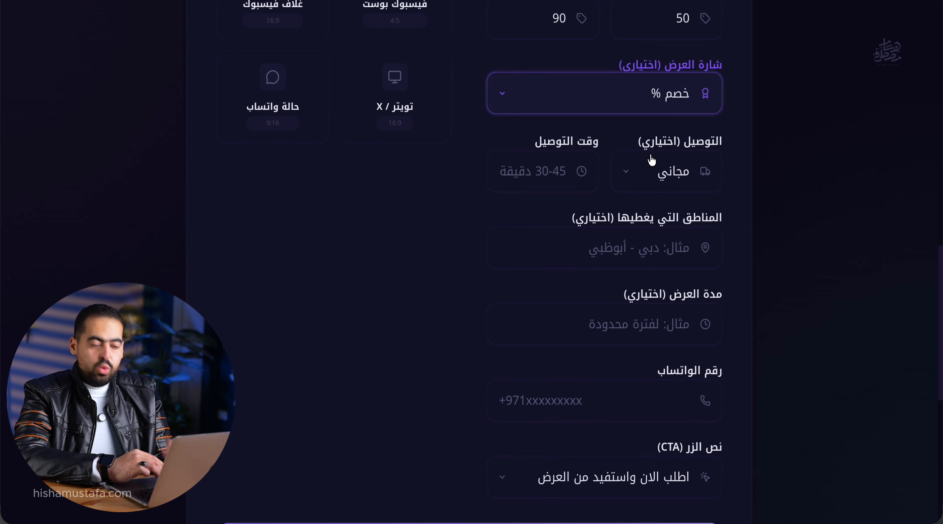
pyautogui.click(630, 177)
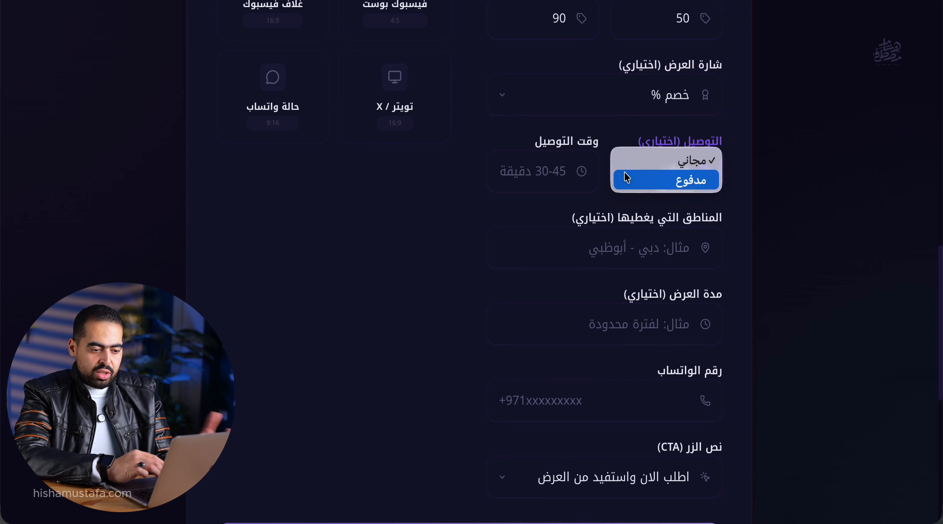
pyautogui.click(665, 166)
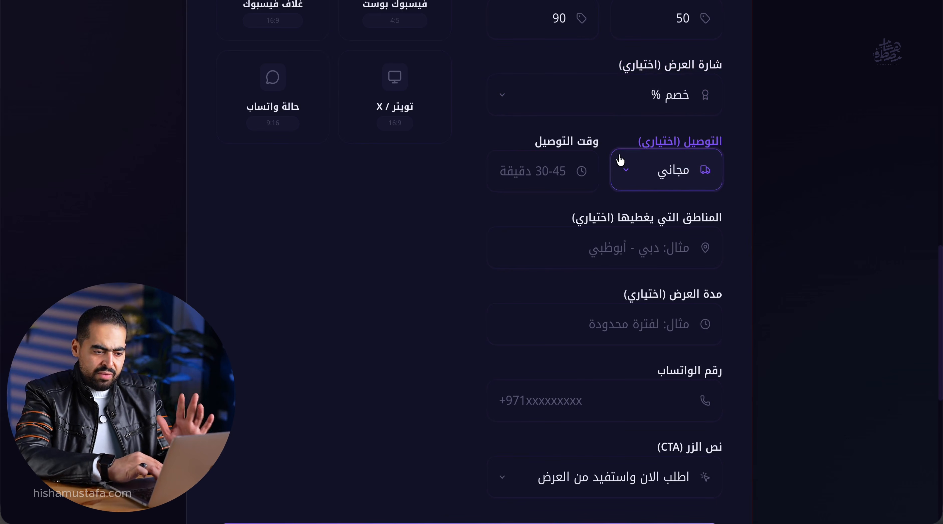
# Enter القاهرة as the area covered by the offer (المناطق التي يغطيها)
pyautogui.scroll(-2, 611, 196)
pyautogui.click(615, 194)
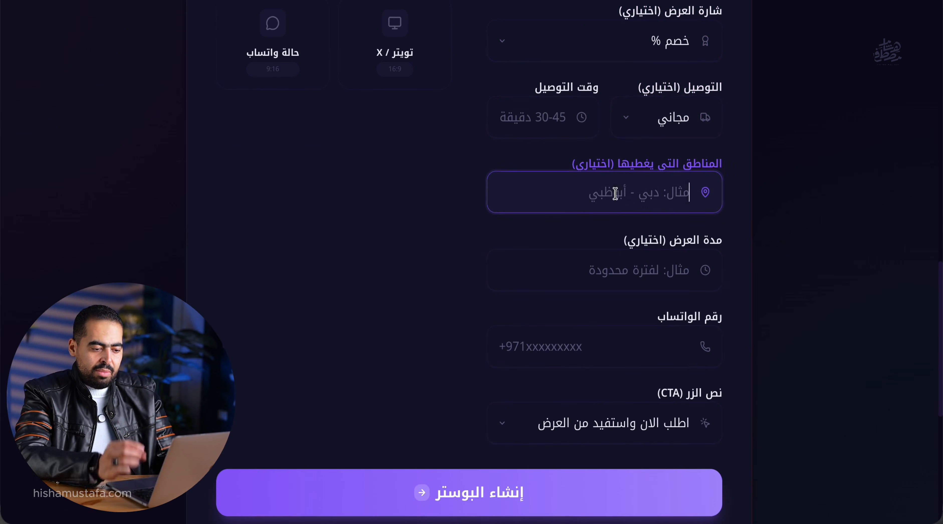
pyautogui.write('hgrh')
pyautogui.press('BackSpace')
pyautogui.press('BackSpace')
pyautogui.press('BackSpace')
pyautogui.press('BackSpace')
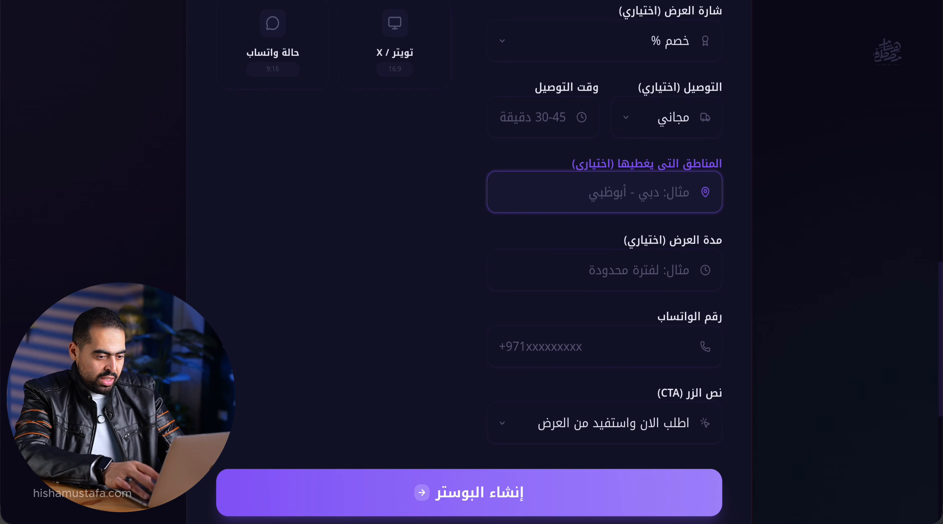
pyautogui.write('القاهرة')
# Enter ٣ ايام as the offer duration (مدة العرض)
pyautogui.scroll(-4, 624, 158)
pyautogui.click(624, 158)
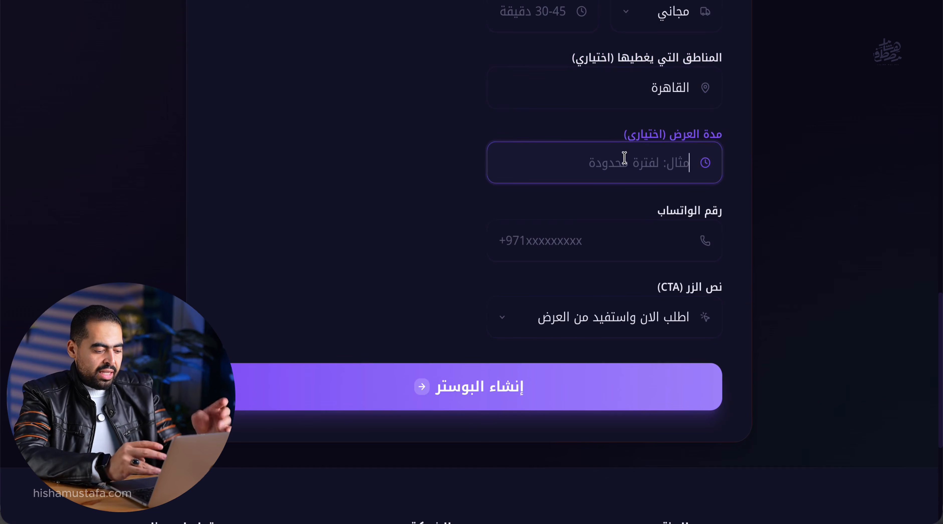
pyautogui.write('٣ ايام')
# Fill in the restaurant's WhatsApp number (رقم الواتساب) with the copied phone number
pyautogui.scroll(-3, 581, 191)
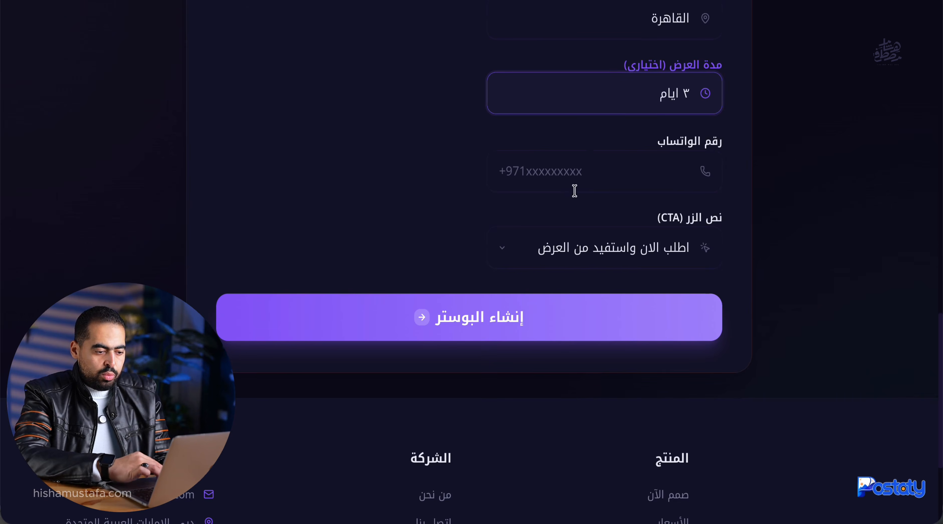
pyautogui.click(547, 172)
pyautogui.write('٠١٠')
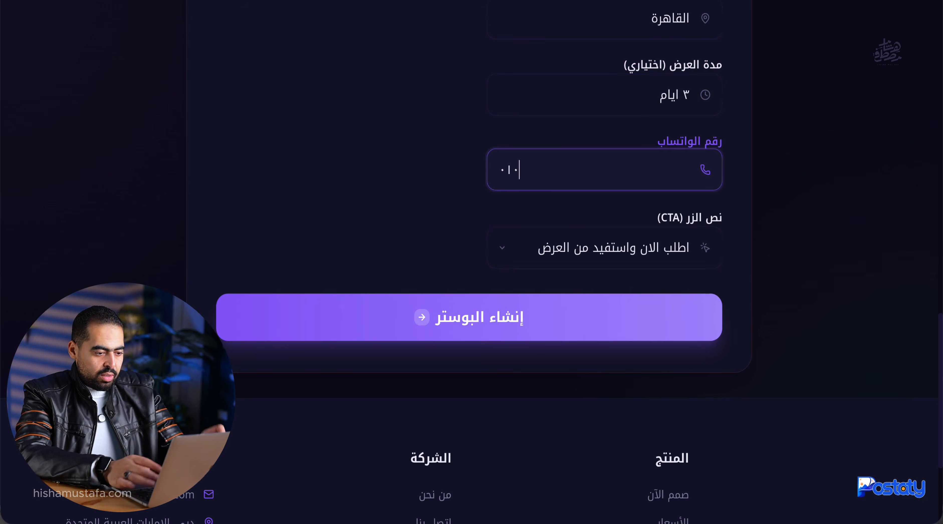
pyautogui.press('BackSpace')
pyautogui.press('BackSpace')
pyautogui.press('BackSpace')
pyautogui.hotkey('ctrl', 'v')
# Choose اطلب قبل انتهاء العرض as the call-to-action text and generate the poster
pyautogui.scroll(-2, 550, 173)
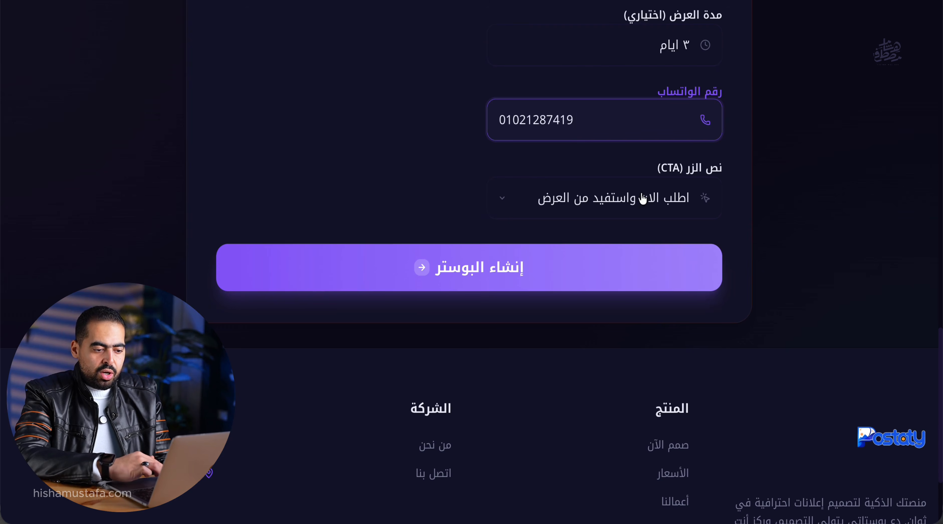
pyautogui.click(624, 205)
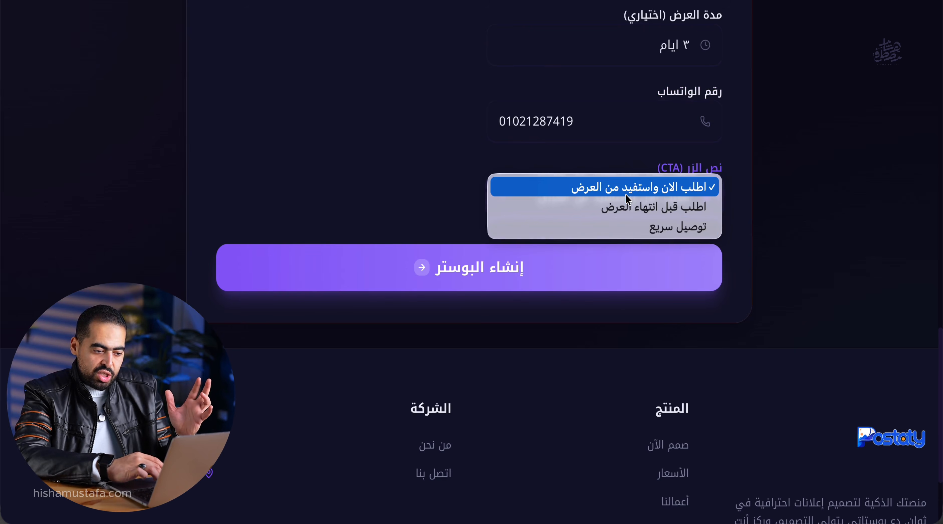
pyautogui.click(575, 216)
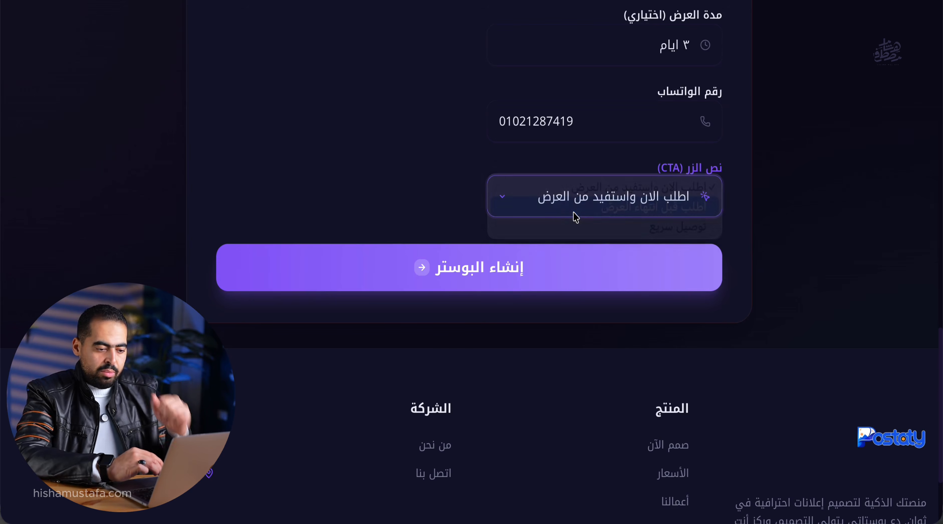
pyautogui.click(435, 265)
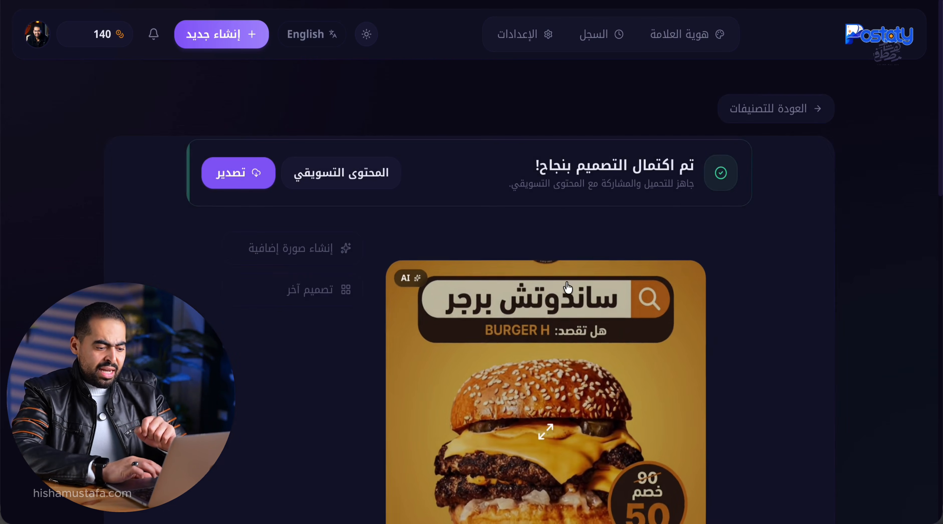
# Open the generated burger poster's design details and view the poster at full size
pyautogui.scroll(-5, 565, 232)
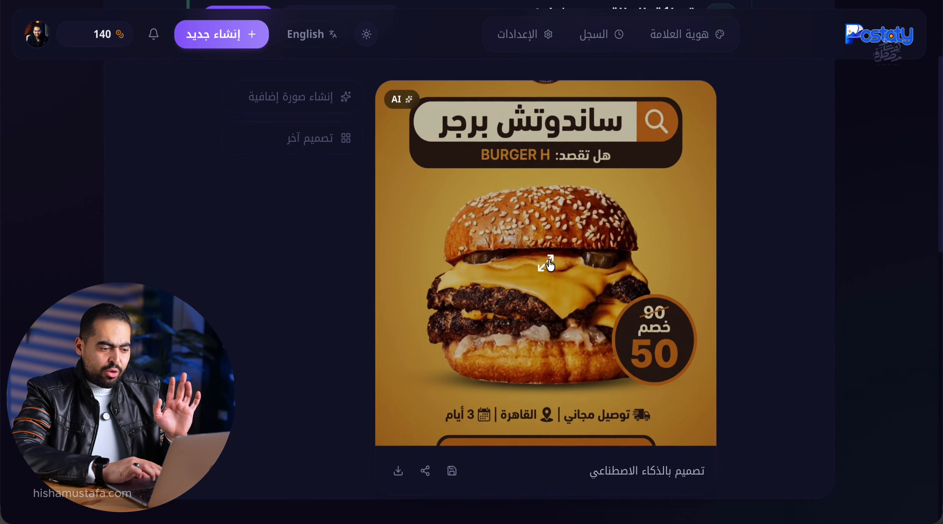
pyautogui.click(548, 261)
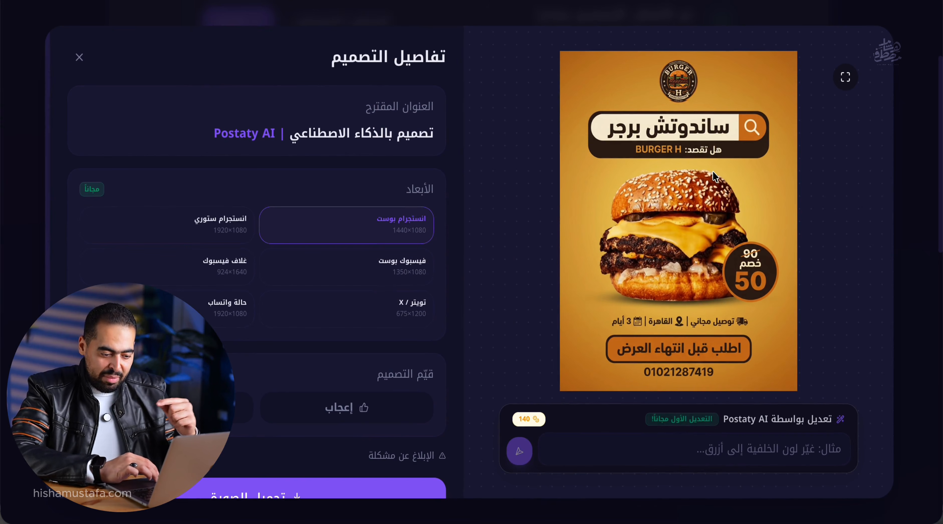
pyautogui.click(845, 78)
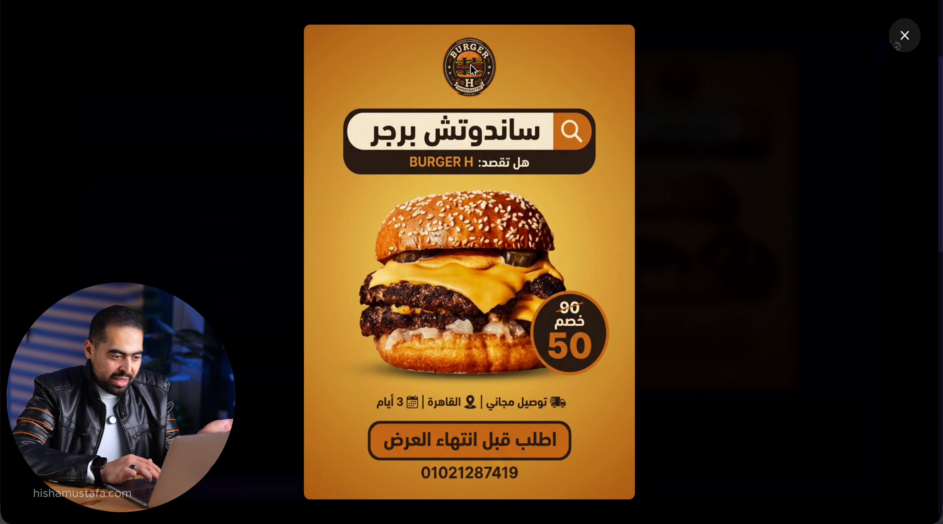
# Switch to Finder to preview a file, and close the poster's full-size view and design details
pyautogui.moveTo(457, 523)
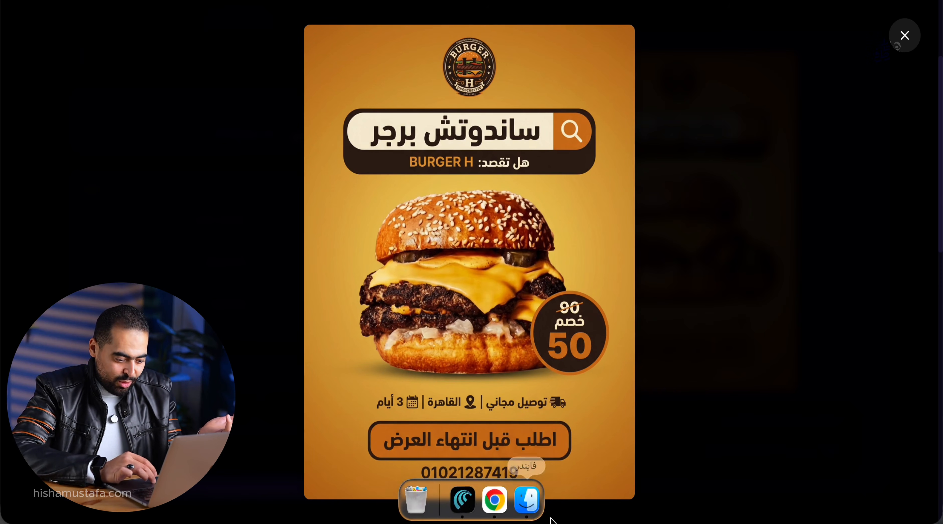
pyautogui.click(525, 497)
pyautogui.click(518, 47)
pyautogui.press('space')
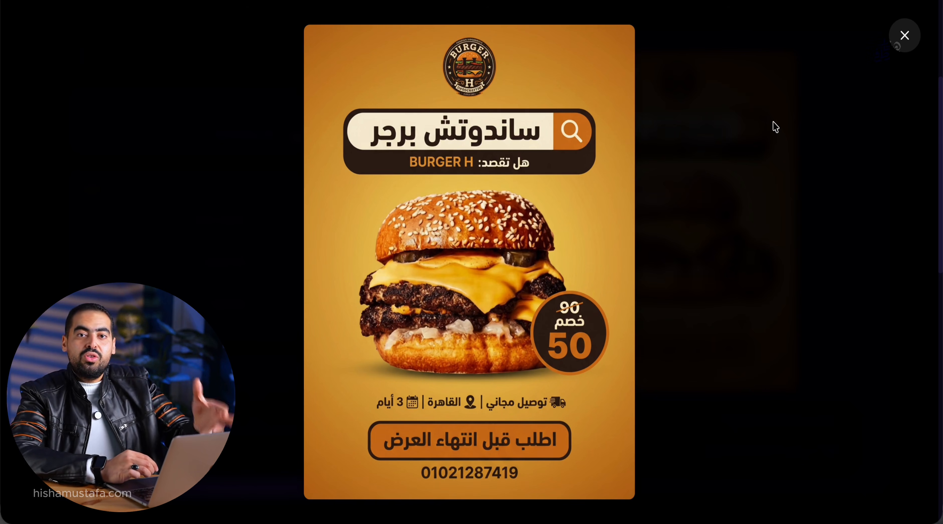
pyautogui.click(905, 35)
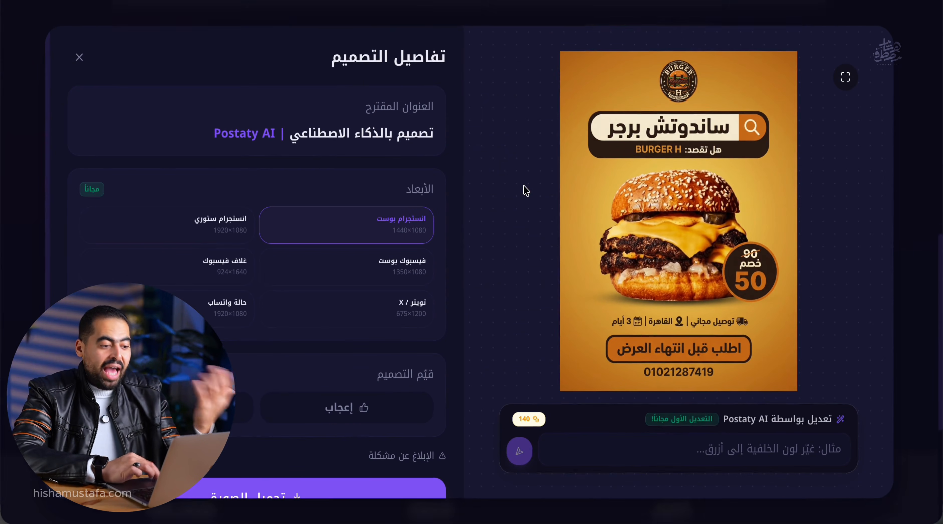
pyautogui.click(79, 56)
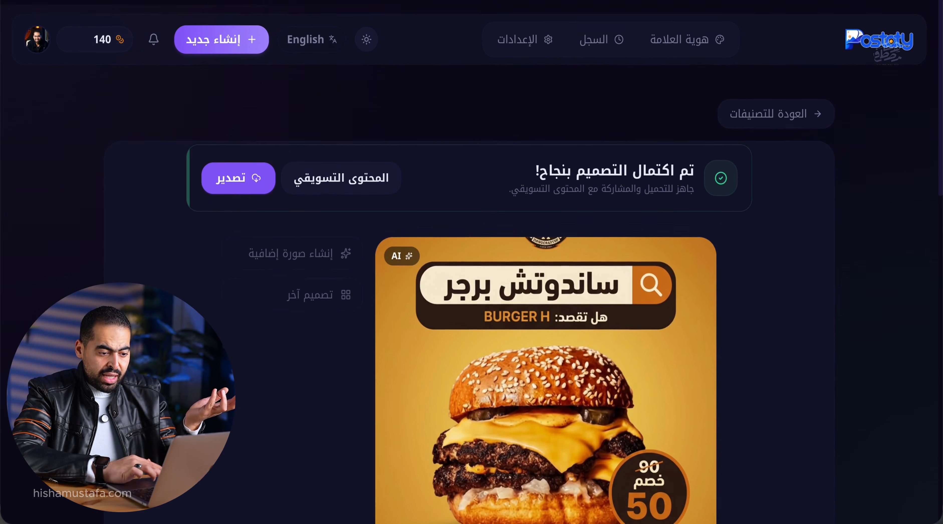
# Generate AI marketing content (المحتوى التسويقي) for the finished poster with the language left on تلقائي
pyautogui.scroll(-1, 687, 186)
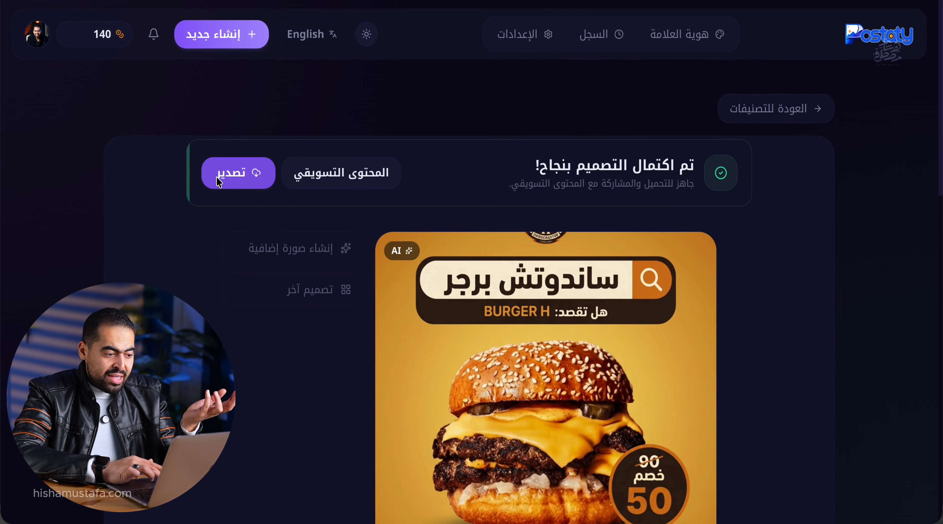
pyautogui.click(326, 175)
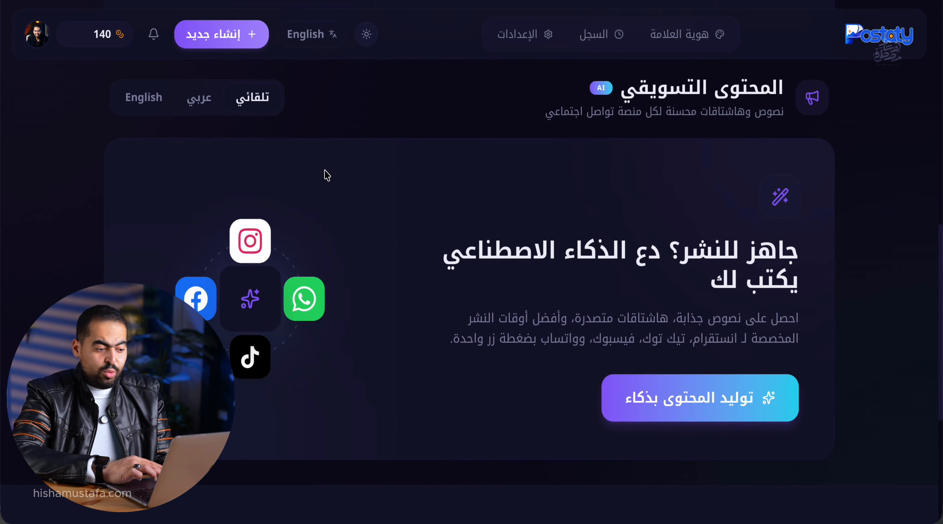
pyautogui.scroll(-3, 637, 319)
pyautogui.click(686, 301)
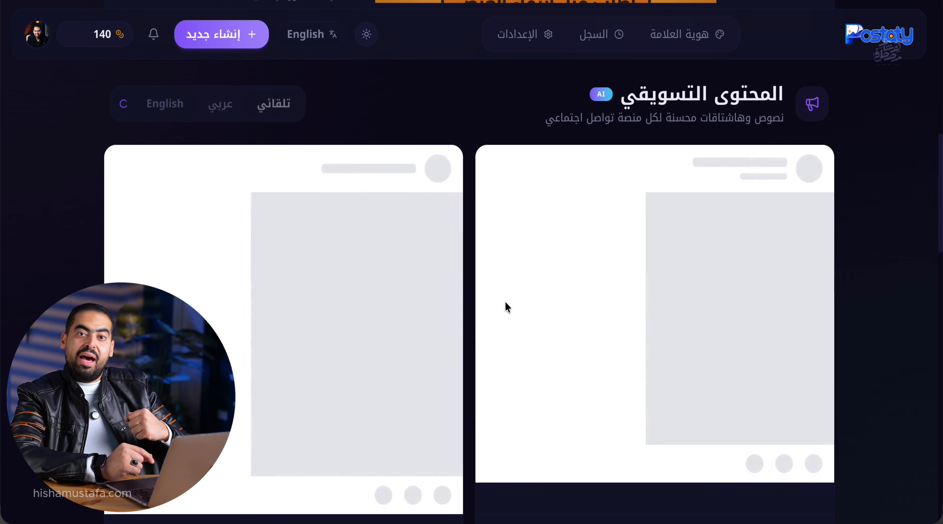
# Examine the generated Facebook and Instagram posts, including their captions, hashtags and suggested posting times
pyautogui.scroll(-2, 508, 306)
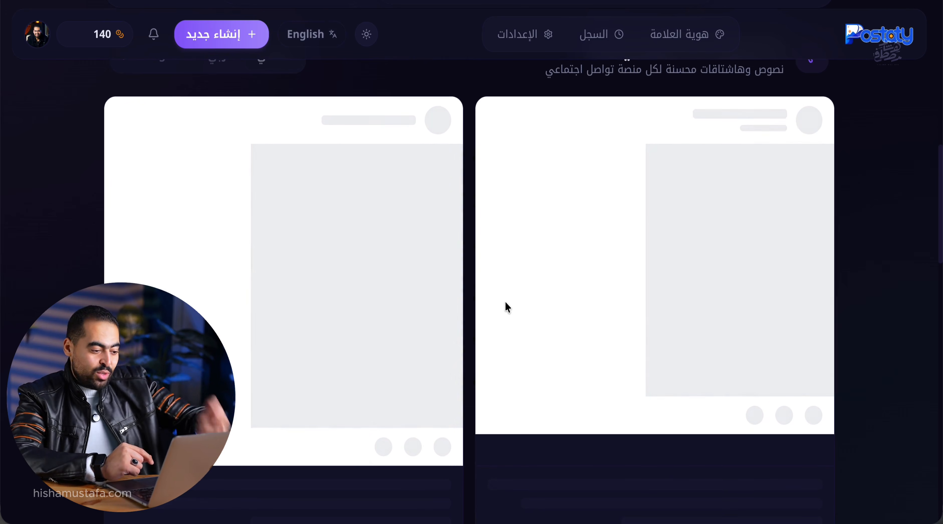
pyautogui.scroll(-5, 508, 307)
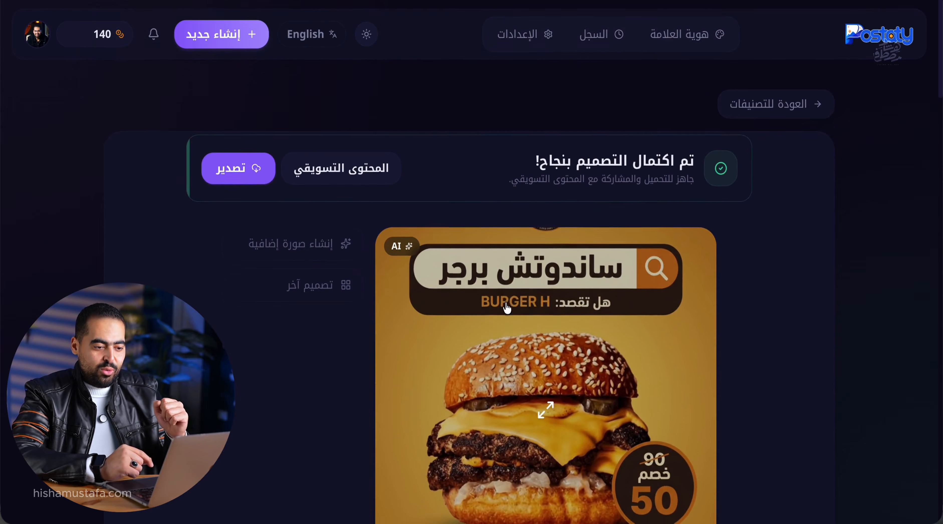
pyautogui.scroll(-10, 507, 308)
pyautogui.scroll(-5, 507, 307)
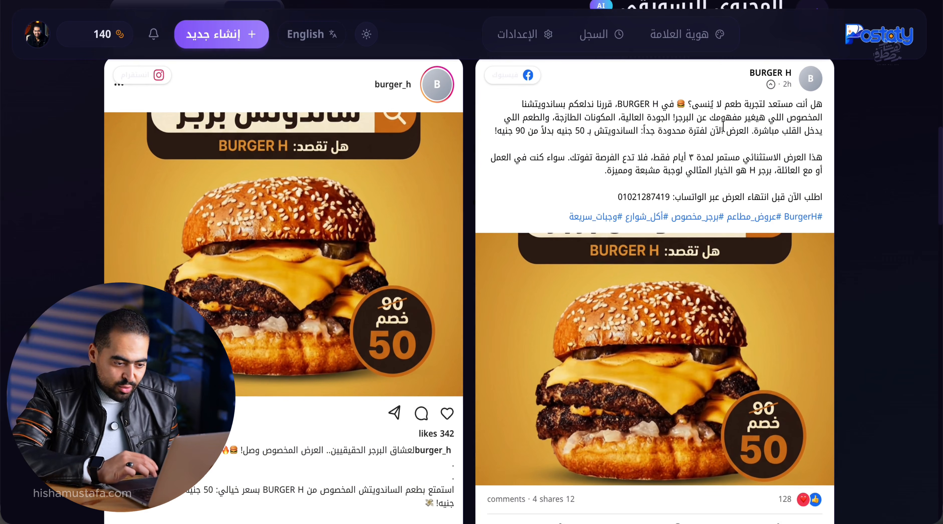
pyautogui.scroll(-1, 783, 125)
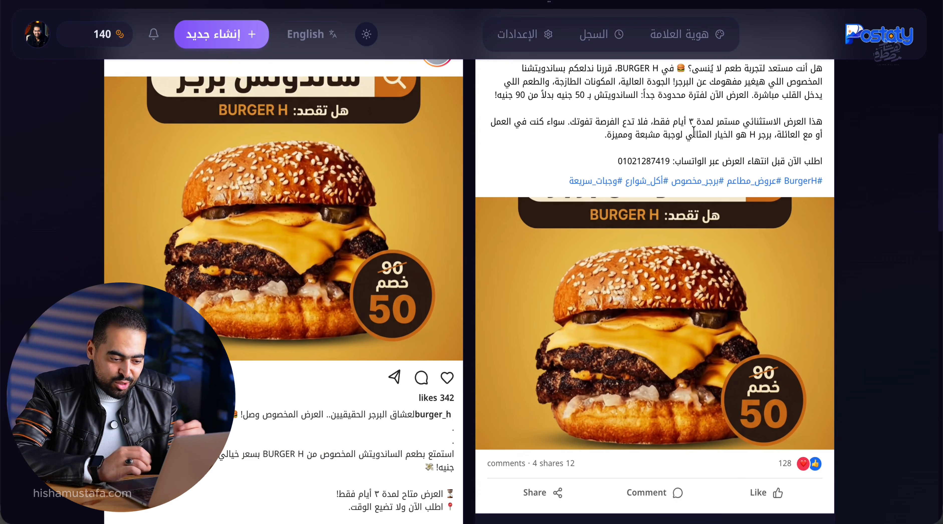
pyautogui.scroll(-1, 658, 175)
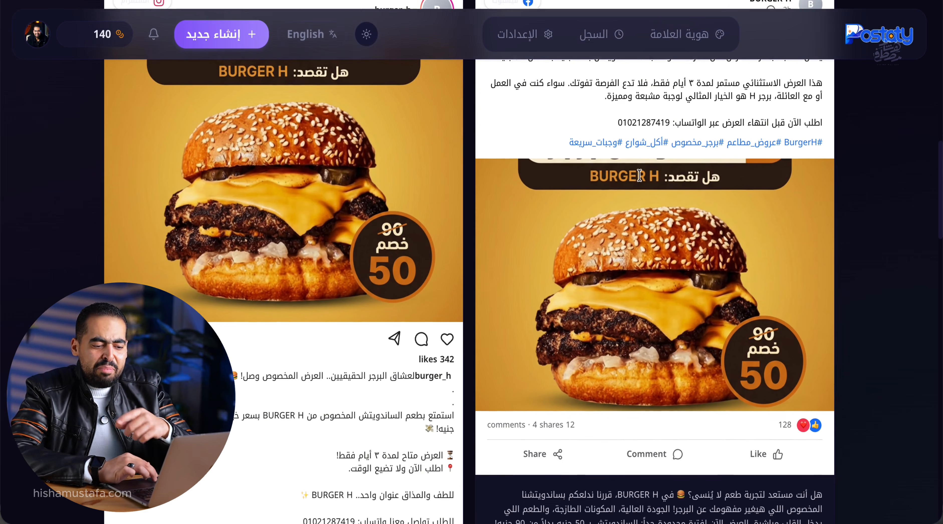
pyautogui.scroll(5, 697, 172)
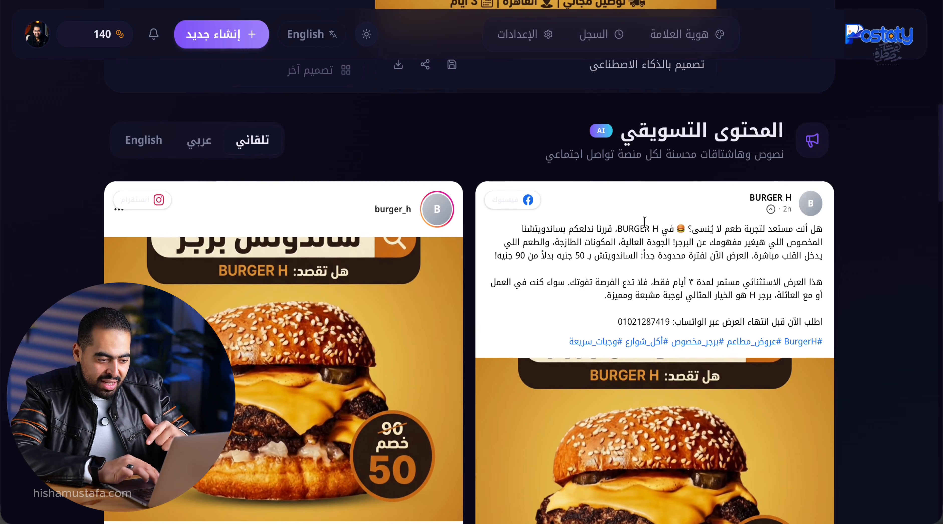
pyautogui.scroll(-8, 341, 175)
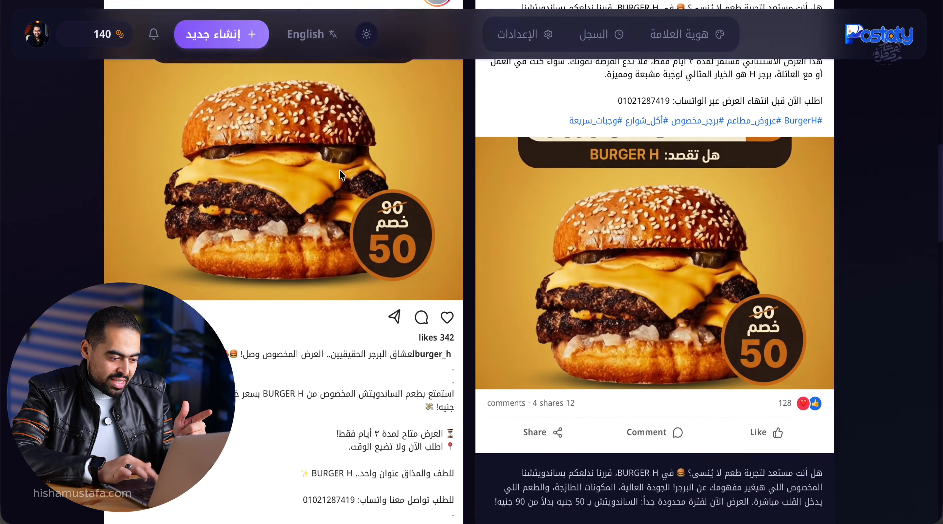
pyautogui.scroll(-2, 389, 257)
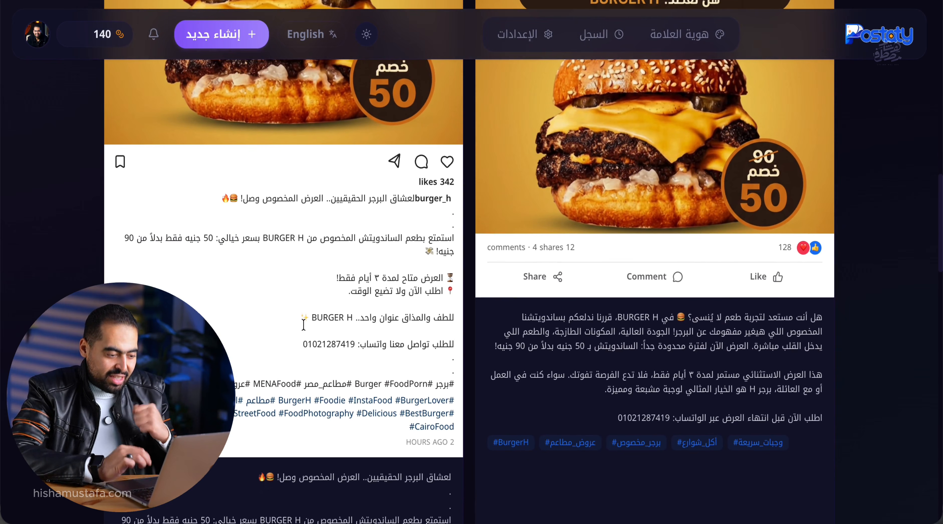
pyautogui.scroll(-1, 304, 324)
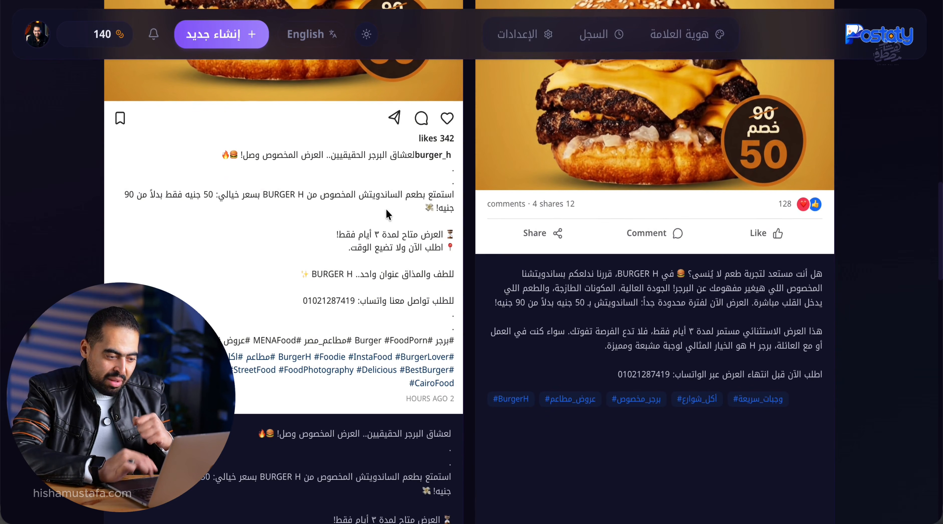
pyautogui.scroll(-1, 389, 208)
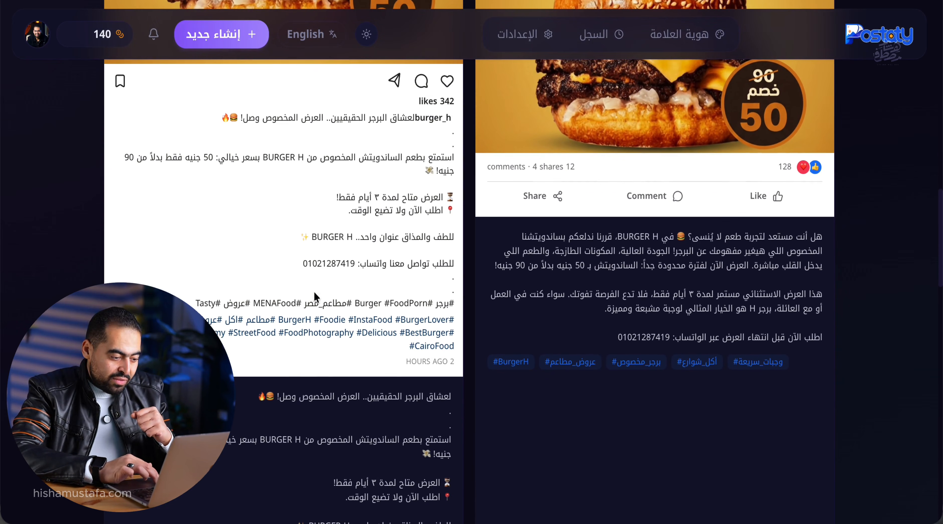
pyautogui.scroll(-10, 496, 161)
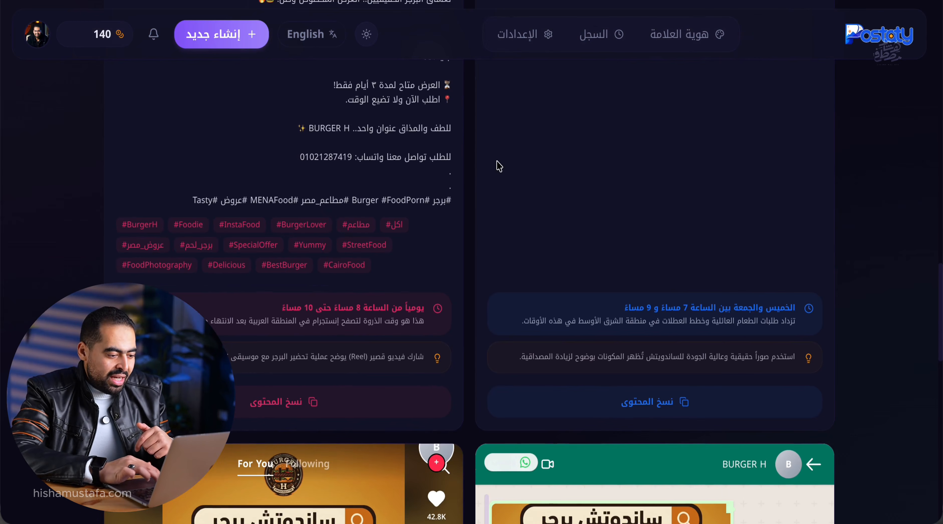
# Examine the generated TikTok and WhatsApp previews with their captions and hashtags
pyautogui.scroll(1, 347, 238)
pyautogui.scroll(-13, 347, 238)
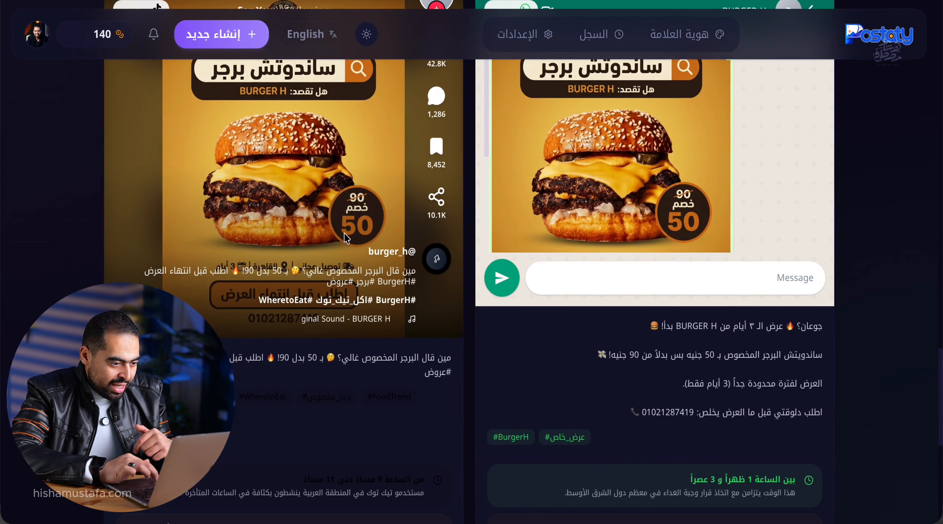
pyautogui.scroll(3, 347, 238)
pyautogui.scroll(-2, 345, 232)
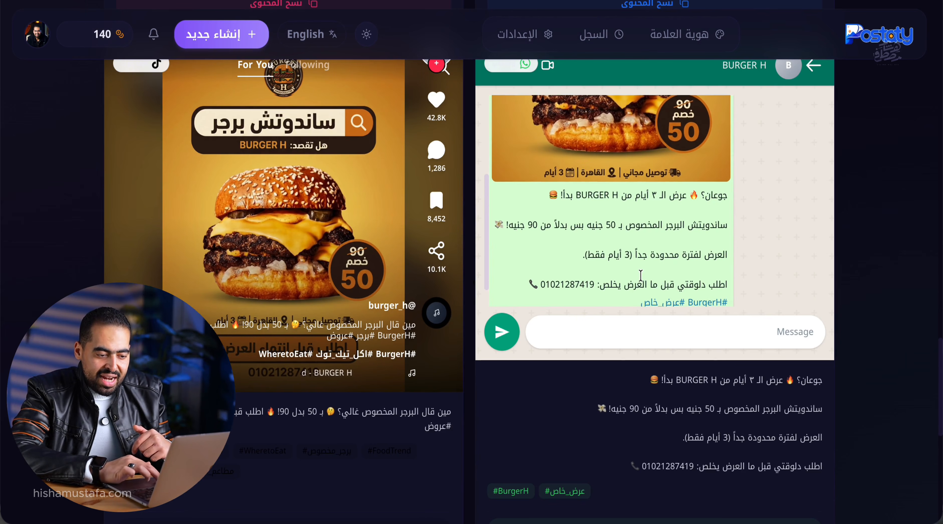
# Examine the WhatsApp, TikTok, Facebook and Instagram content cards again, including their suggested posting times, publishing tips and copy options
pyautogui.scroll(-5, 717, 223)
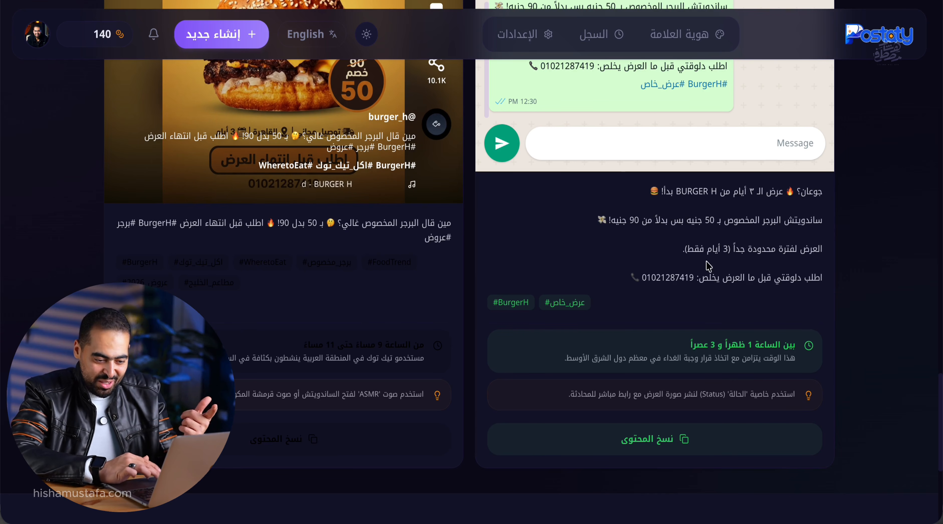
pyautogui.scroll(-4, 647, 276)
pyautogui.scroll(12, 644, 269)
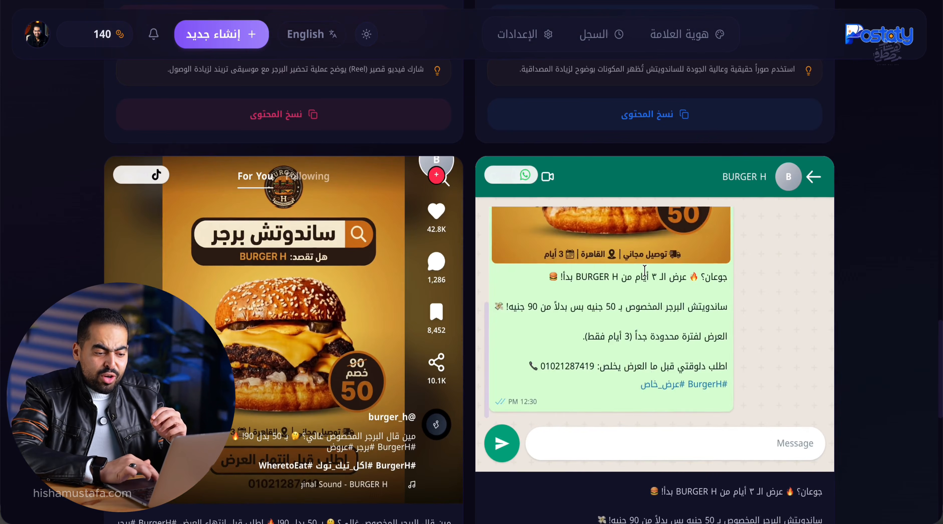
pyautogui.scroll(10, 644, 271)
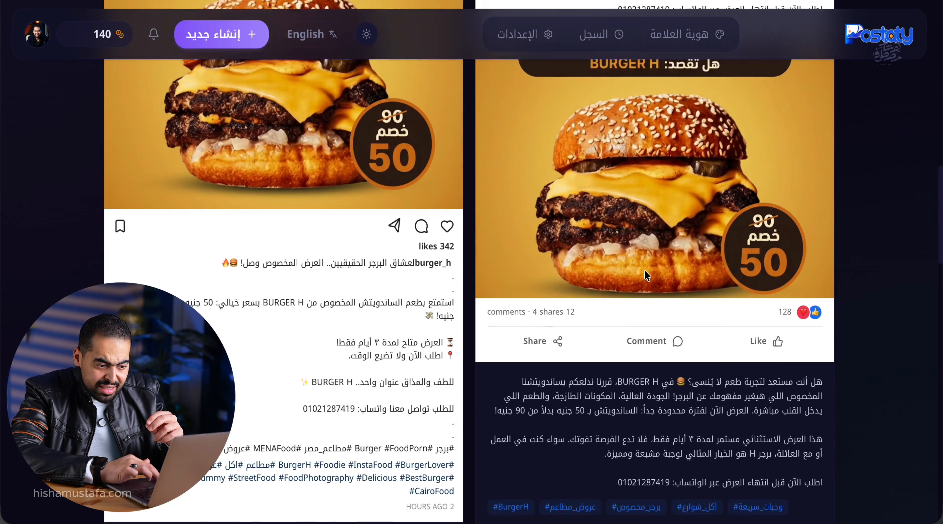
pyautogui.scroll(-11, 644, 271)
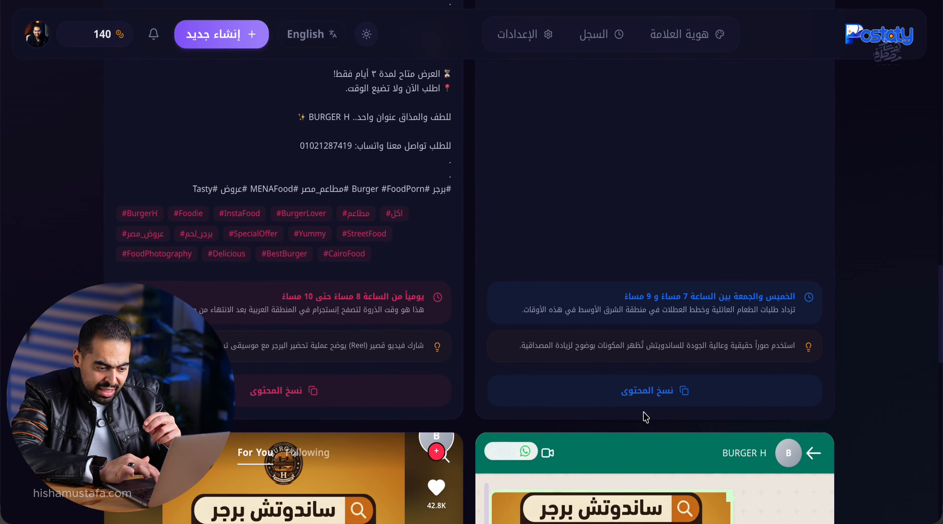
pyautogui.click(647, 392)
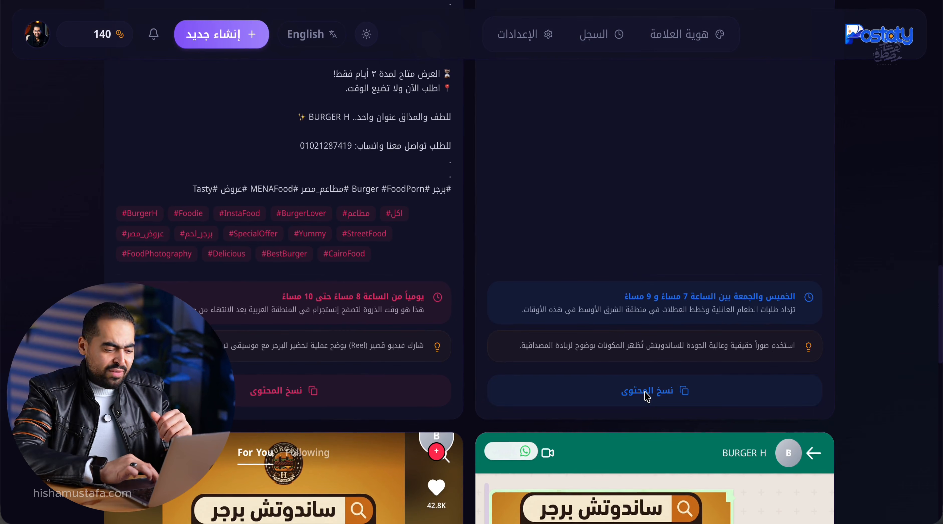
pyautogui.scroll(-5, 647, 396)
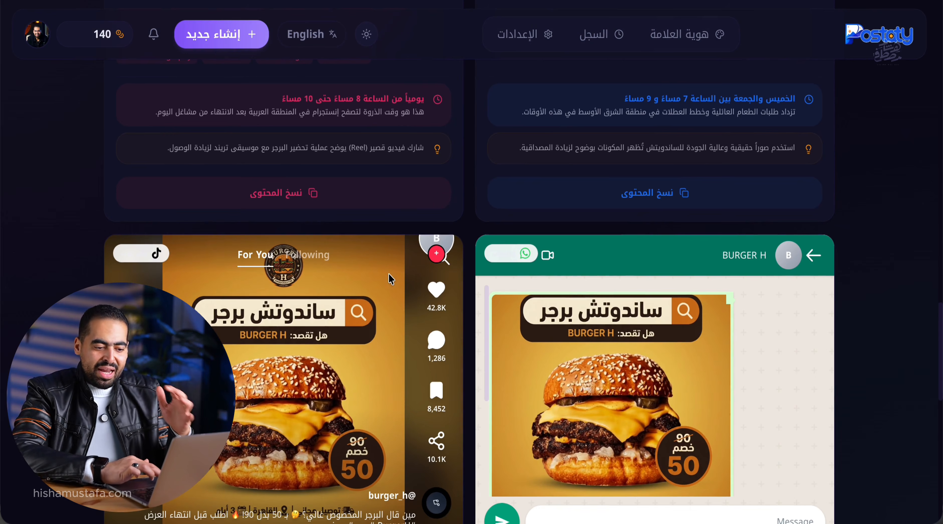
pyautogui.scroll(-1, 390, 279)
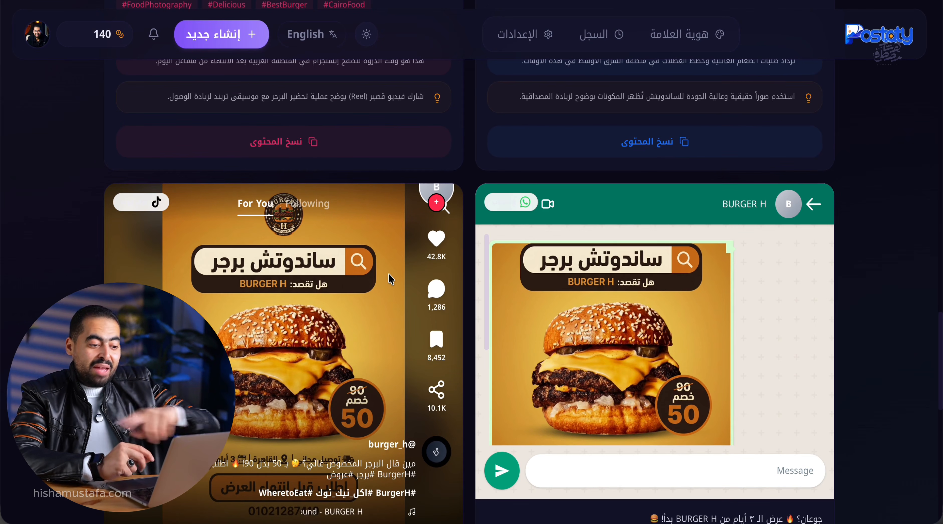
pyautogui.scroll(-20, 388, 273)
pyautogui.scroll(1, 388, 272)
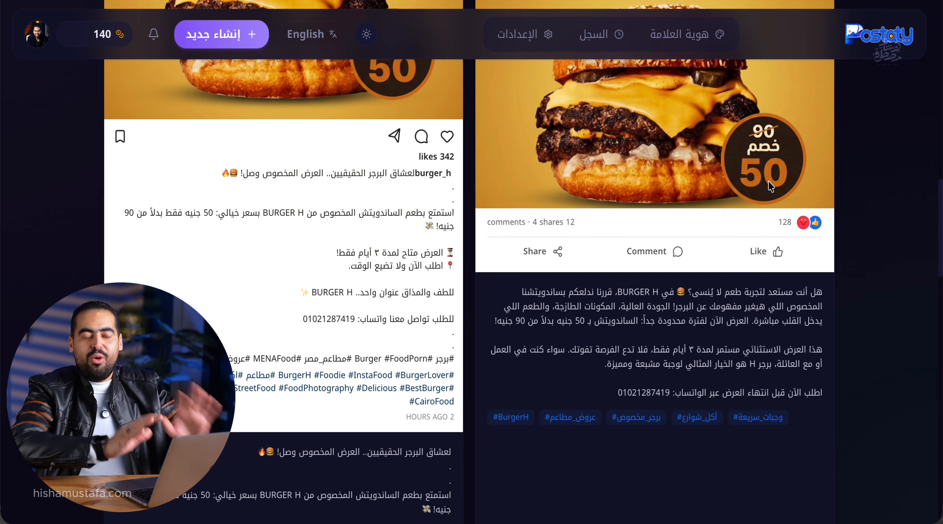
pyautogui.scroll(15, 769, 181)
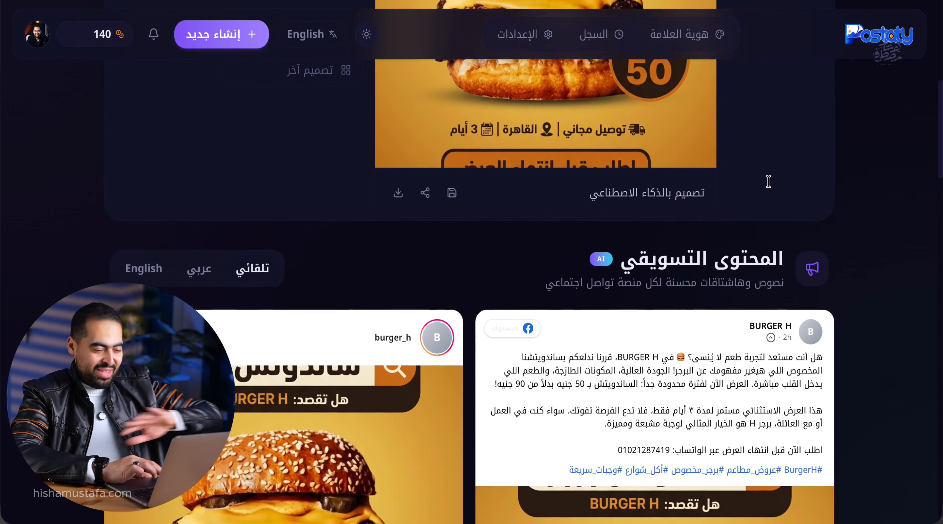
# Open the finished burger poster's design details to review its sizes and editing options, and close them again
pyautogui.scroll(6, 769, 181)
pyautogui.click(646, 195)
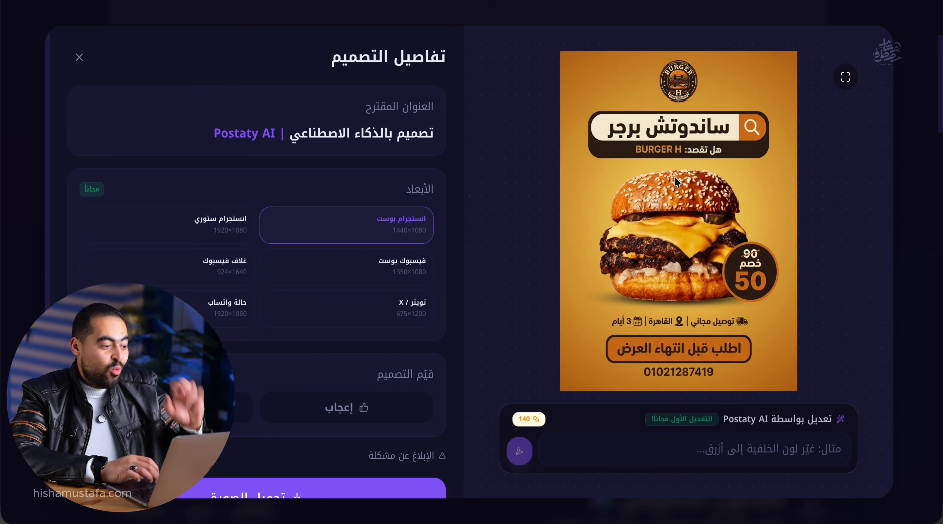
pyautogui.click(79, 57)
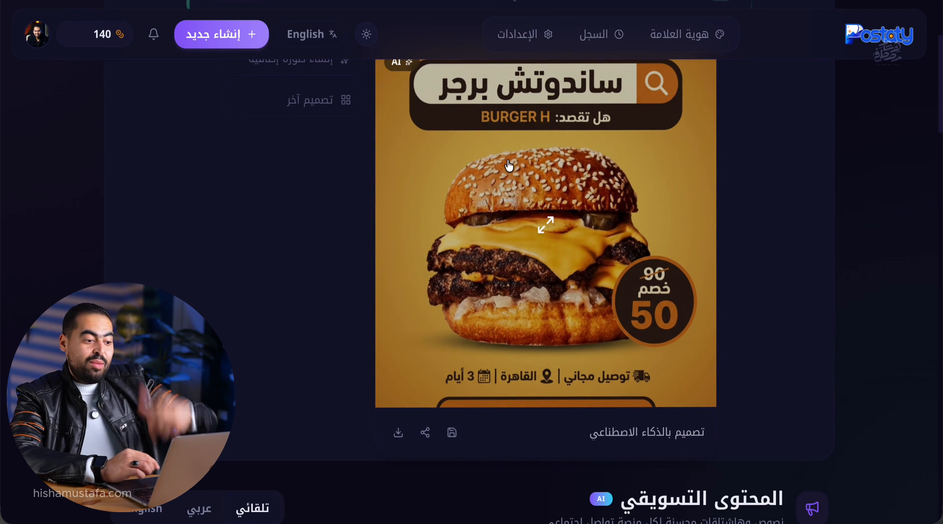
# Return to the design categories, browse the available business types and open the أزياء وموضة form
pyautogui.scroll(5, 509, 165)
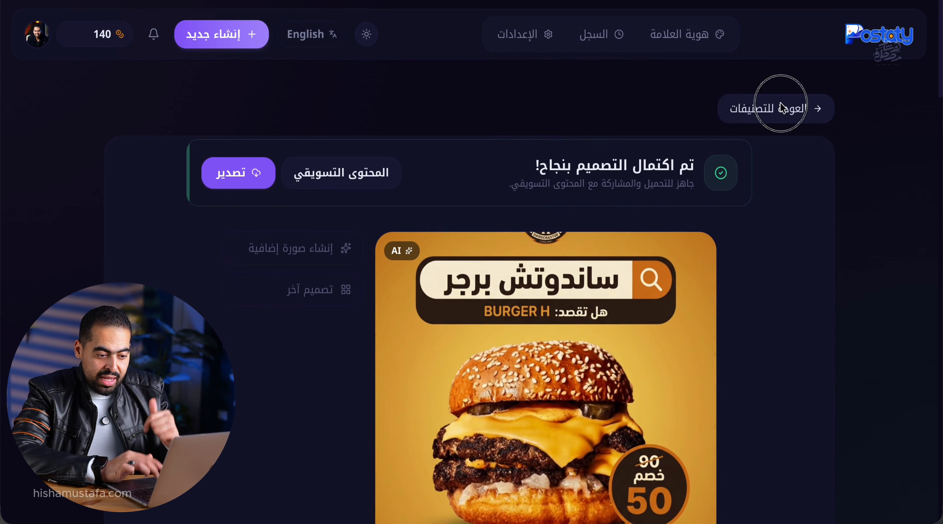
pyautogui.click(781, 106)
pyautogui.scroll(-5, 781, 105)
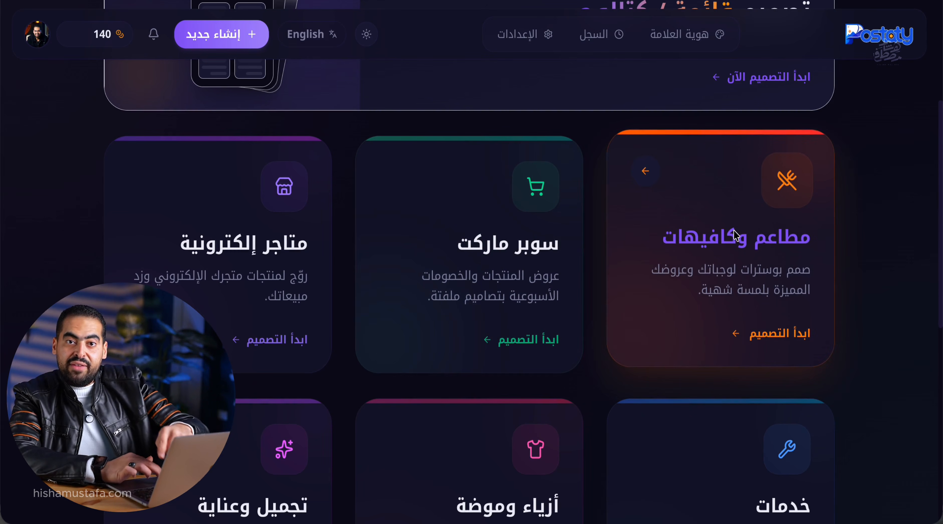
pyautogui.scroll(-1, 736, 235)
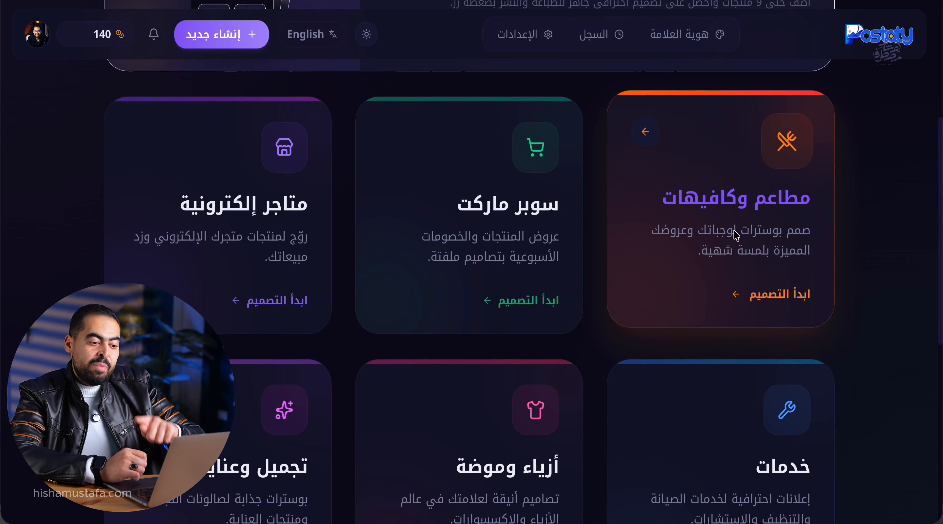
pyautogui.scroll(-3, 736, 235)
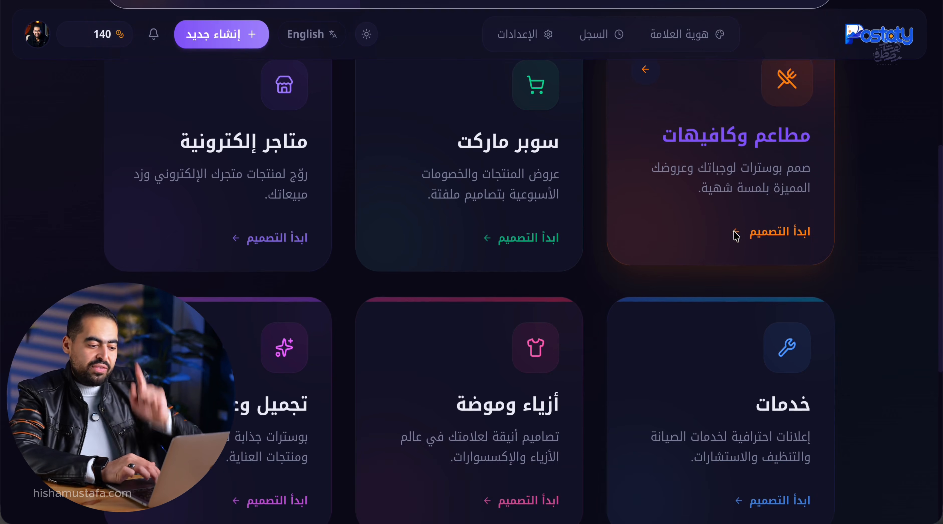
pyautogui.scroll(-10, 503, 349)
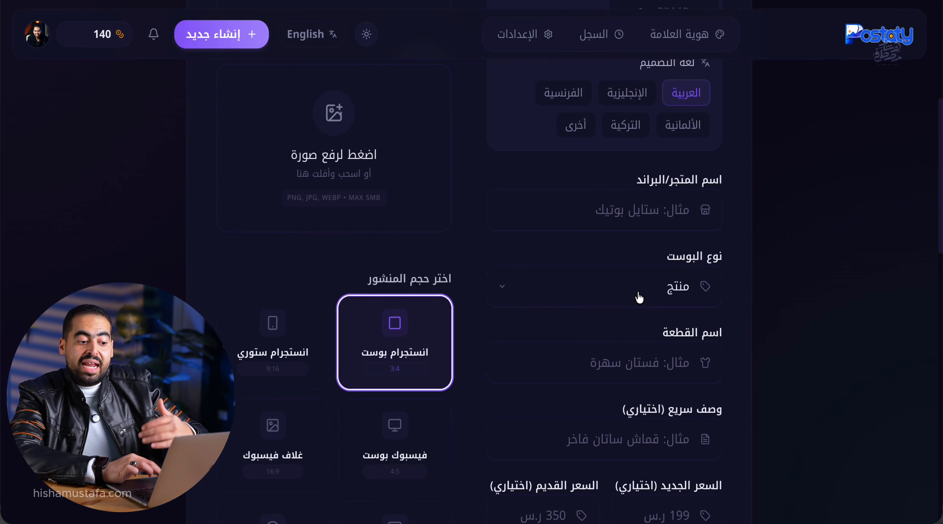
# Examine the أزياء وموضة form's fields, from item name, prices, sizes and colours to offer details, call-to-action text and campaign type
pyautogui.scroll(-1, 640, 294)
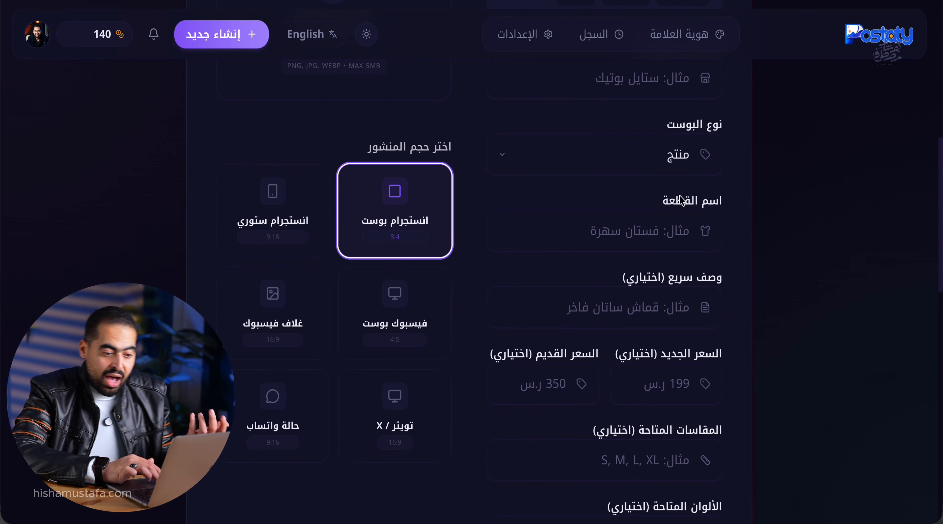
pyautogui.scroll(-1, 610, 196)
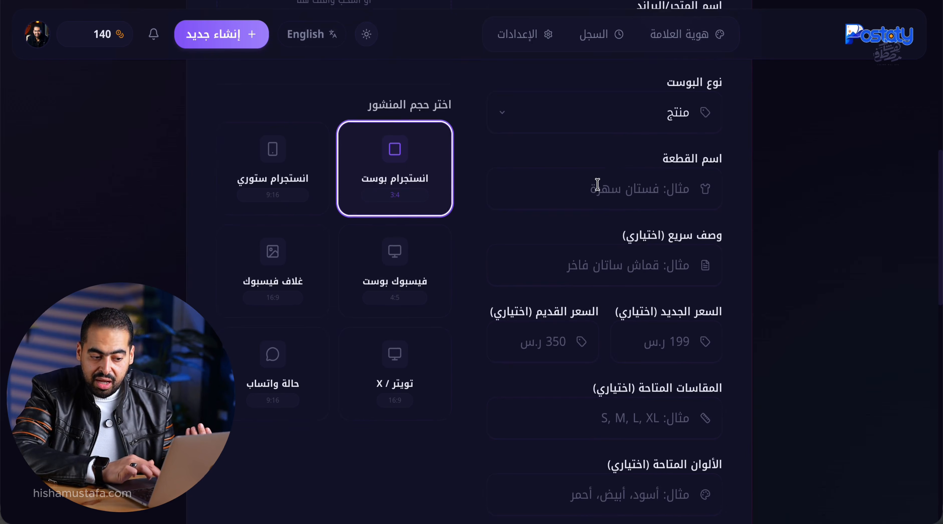
pyautogui.scroll(-3, 600, 183)
pyautogui.scroll(-1, 638, 193)
pyautogui.scroll(-3, 661, 189)
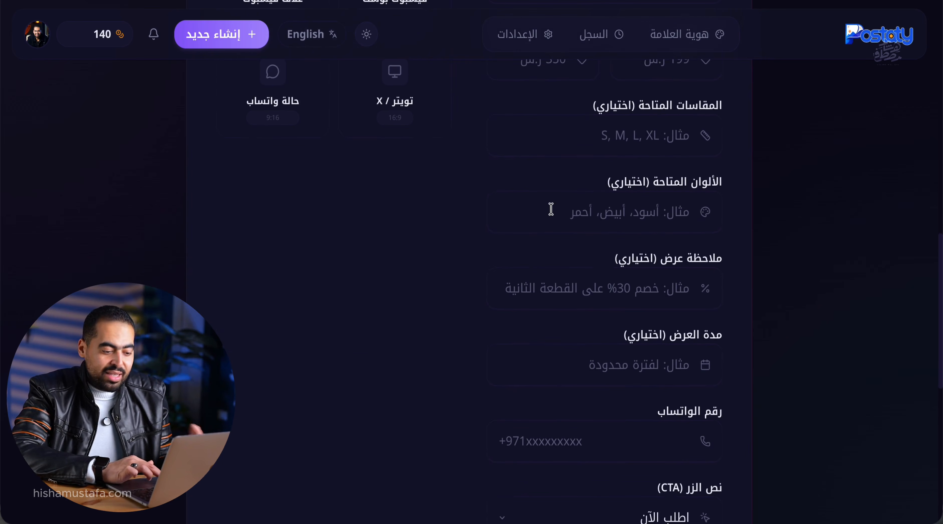
pyautogui.scroll(-2, 552, 208)
pyautogui.scroll(-1, 537, 265)
pyautogui.scroll(15, 536, 264)
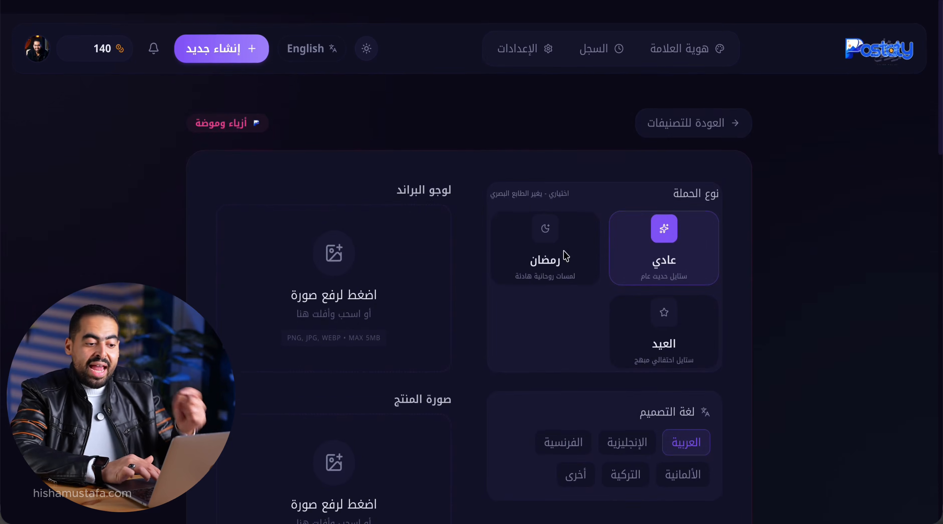
# Leave the fashion form, go to the design history (السجل), and preview the saved BURGER H poster at full size
pyautogui.click(718, 115)
pyautogui.scroll(-10, 519, 251)
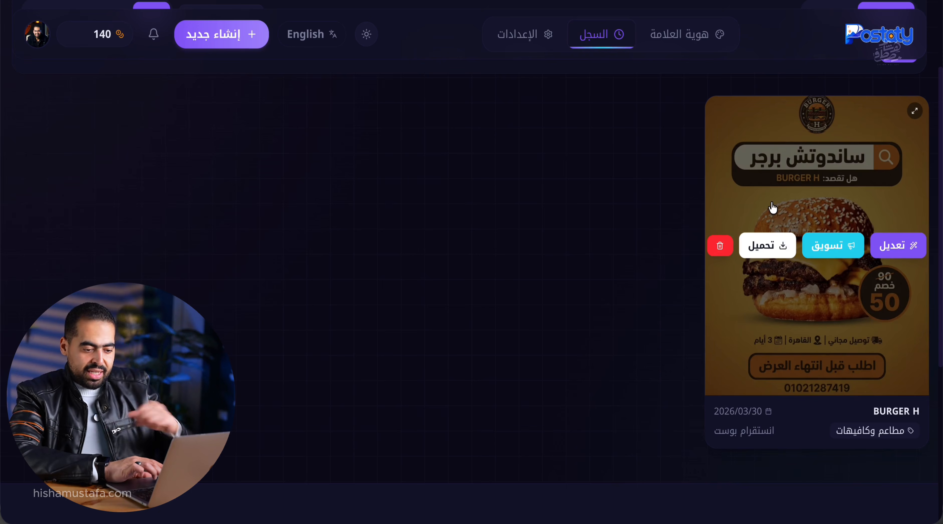
pyautogui.click(815, 212)
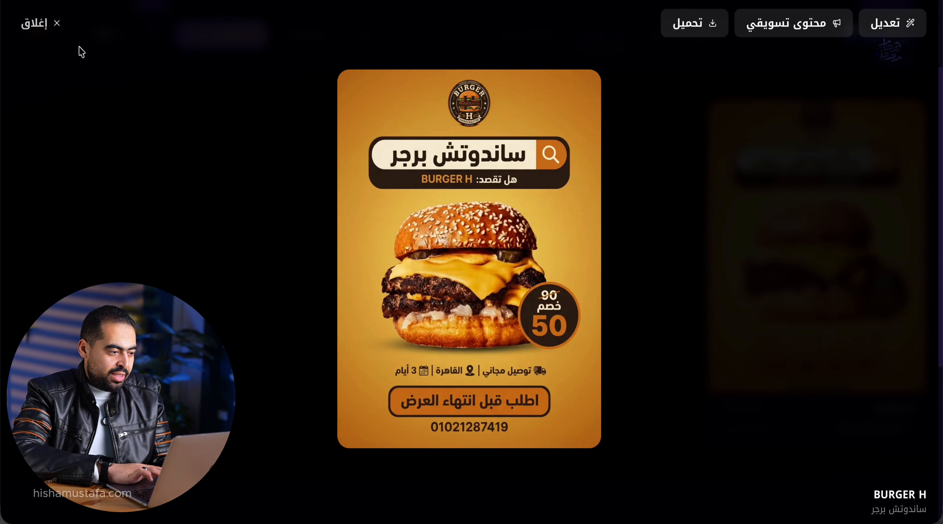
pyautogui.click(55, 24)
pyautogui.click(819, 120)
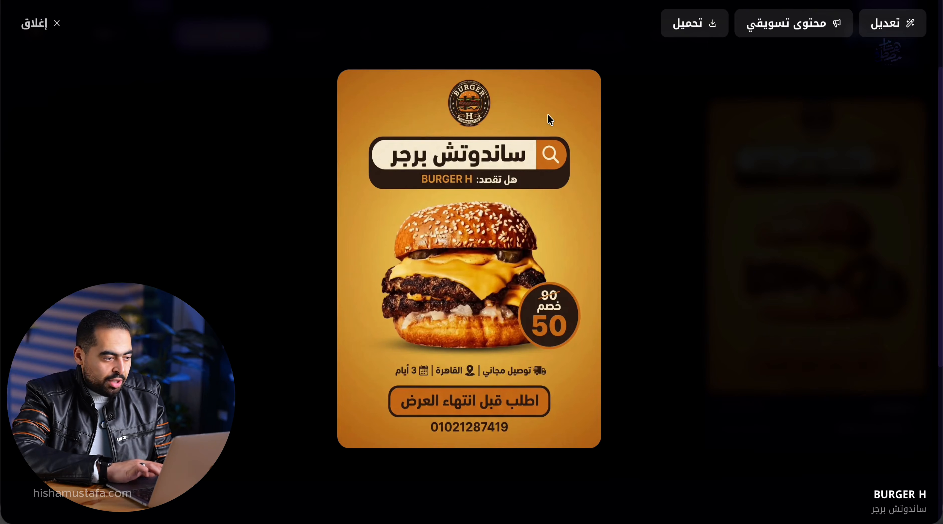
pyautogui.click(56, 24)
pyautogui.moveTo(862, 357)
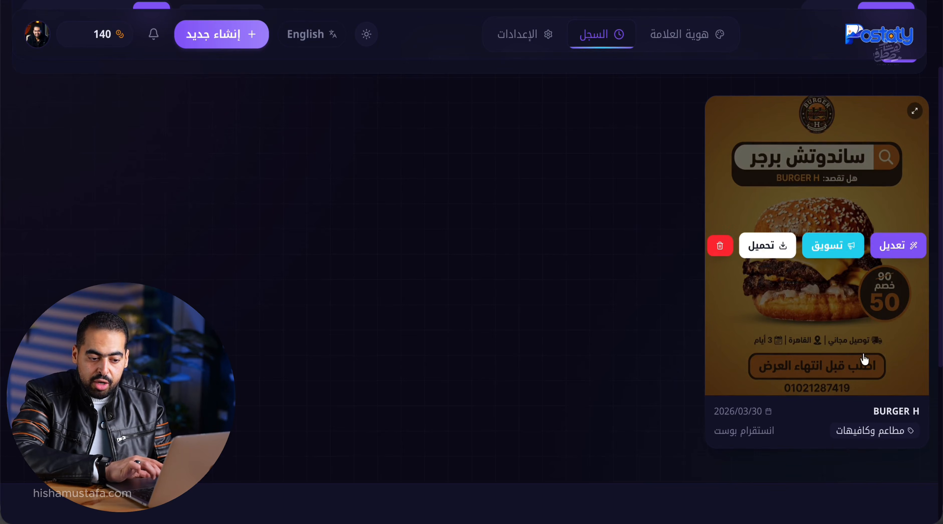
# Open the saved poster for editing and submit the AI edit "عدل التوصيل بدل مجاني خليه في خلال ١٥ دقيقه"
pyautogui.click(894, 244)
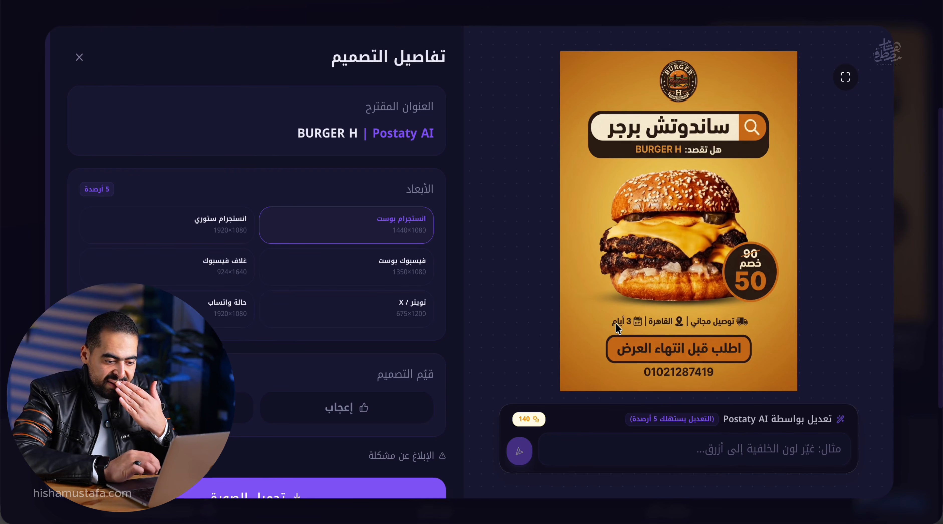
pyautogui.click(687, 456)
pyautogui.write('uvg hgjmwd')
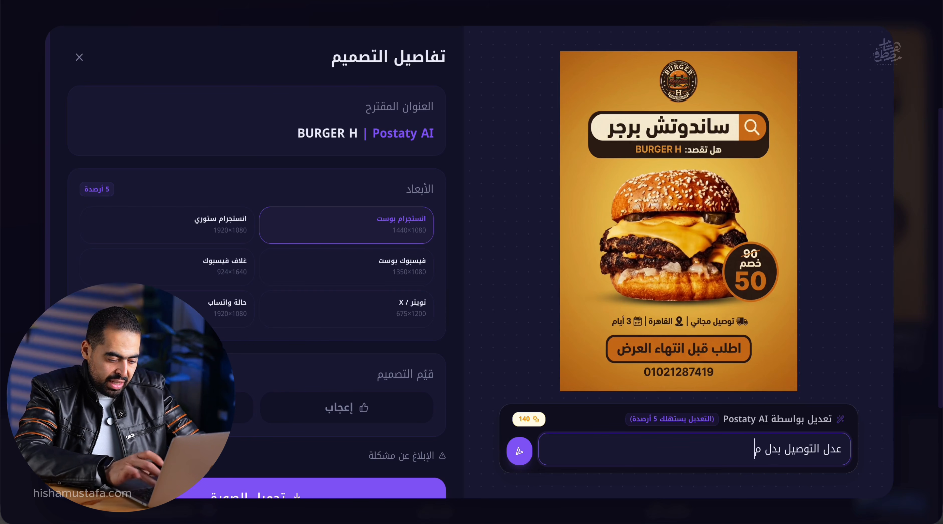
pyautogui.press('BackSpace')
pyautogui.write('اني خليه')
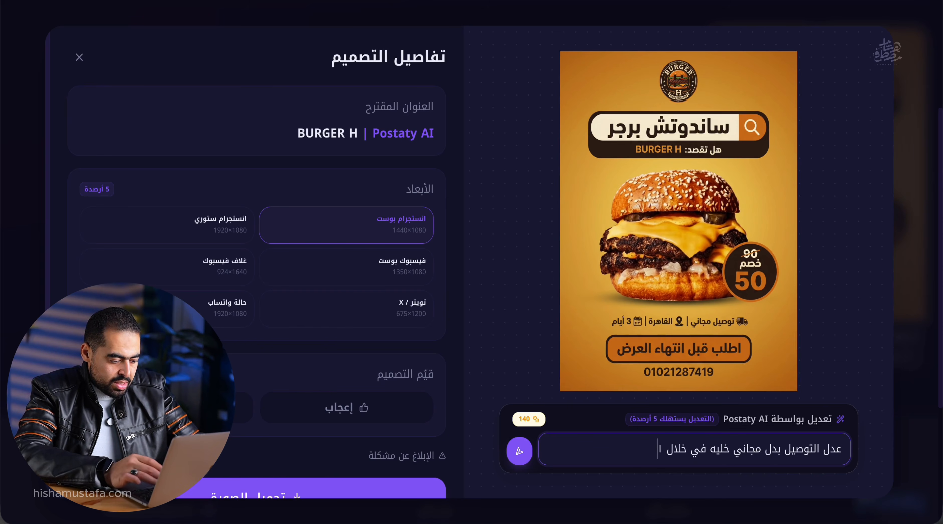
pyautogui.write(' في خلال ١٥ دقيقه')
pyautogui.click(520, 451)
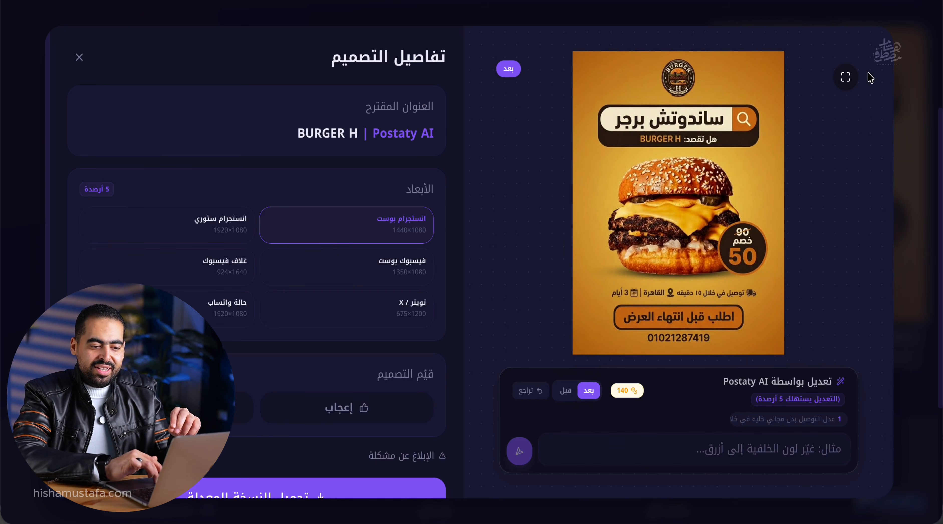
# Check the edited poster at full size, and download the edited version
pyautogui.click(846, 77)
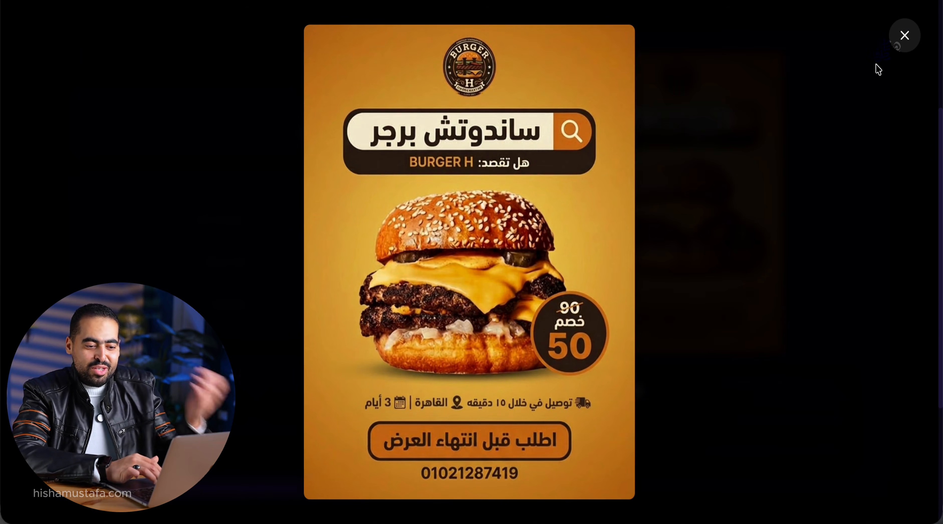
pyautogui.click(906, 26)
pyautogui.scroll(-3, 413, 235)
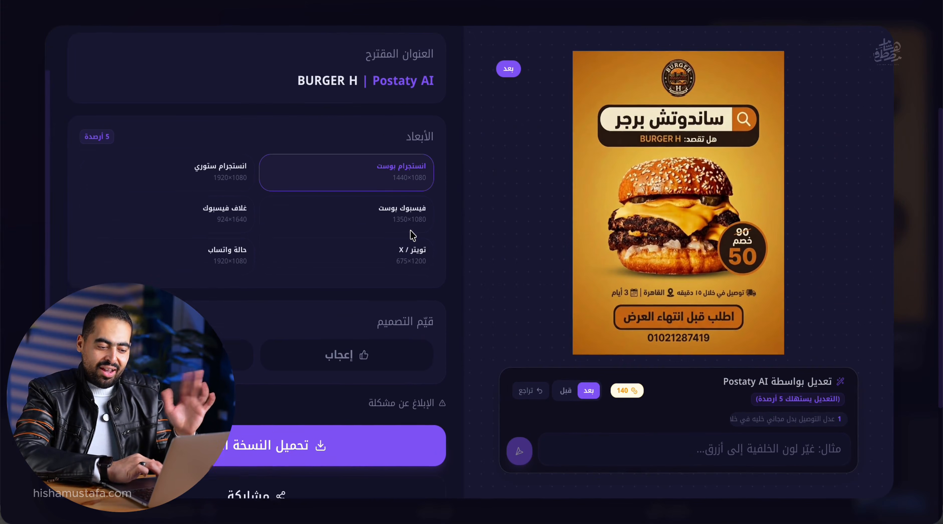
pyautogui.click(272, 408)
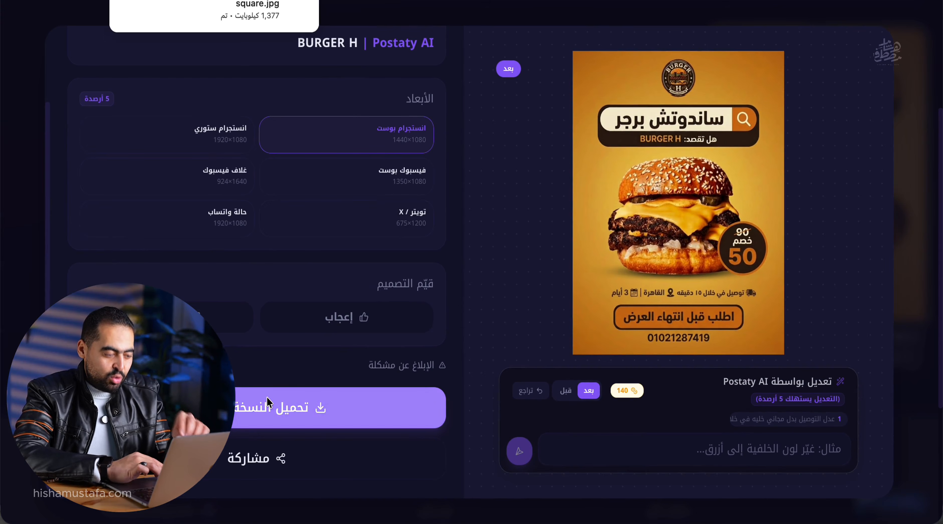
pyautogui.scroll(3, 277, 126)
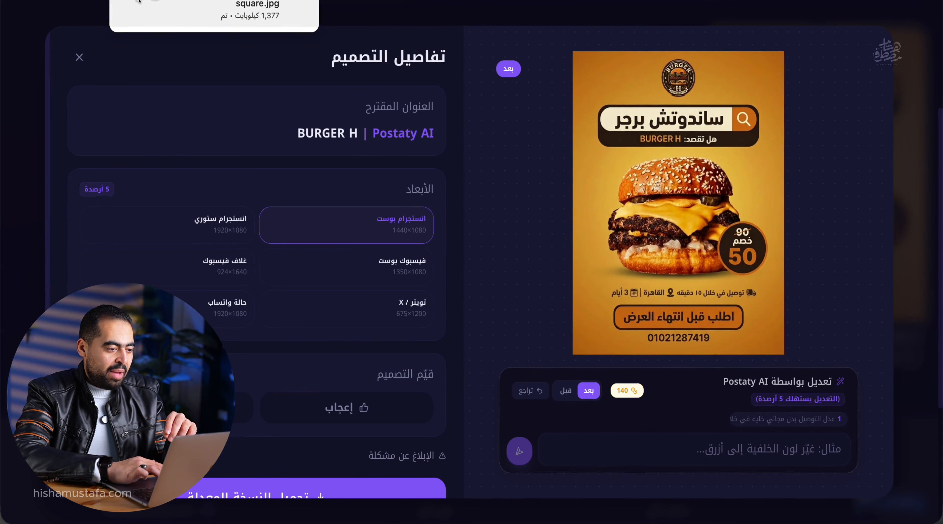
pyautogui.click(131, 3)
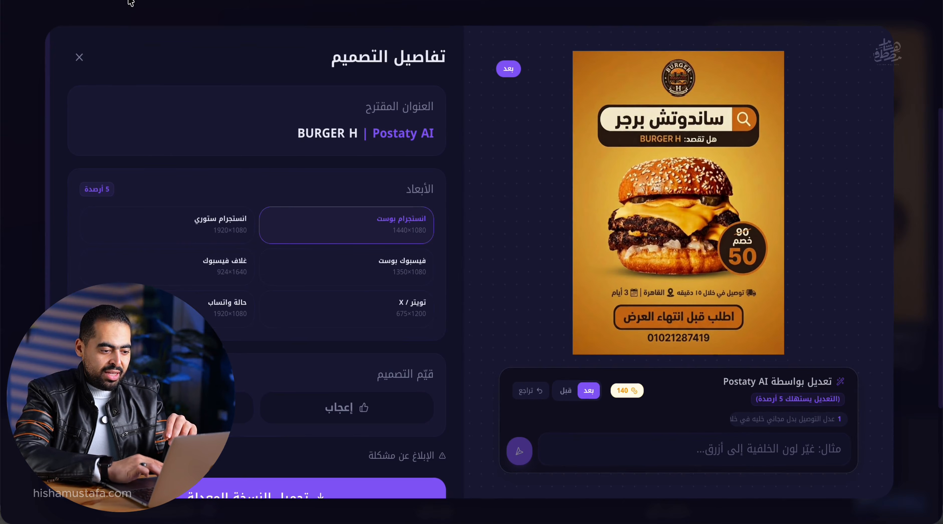
# Open the downloaded poster image and zoom in to inspect its delivery line, offer button and contact details
pyautogui.moveTo(325, 1); pyautogui.dragTo(530, 12)
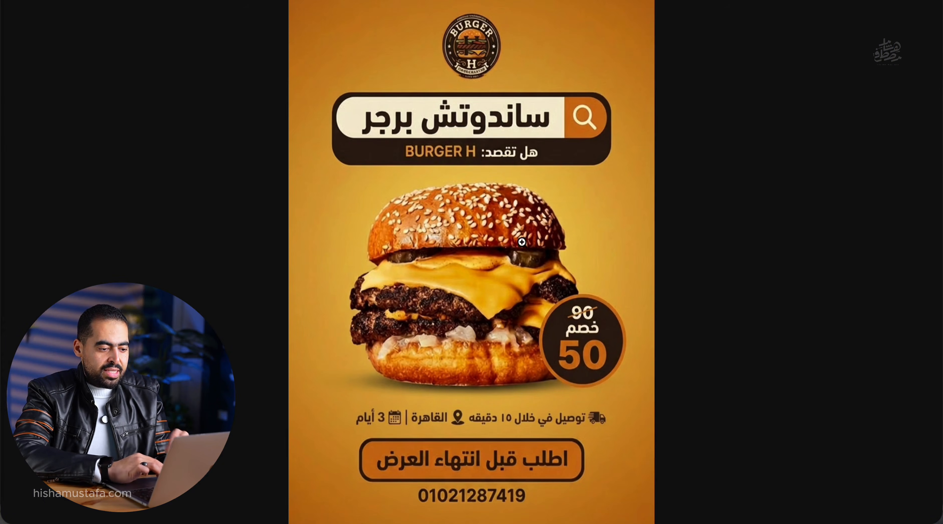
pyautogui.click(460, 204)
pyautogui.click(449, 211)
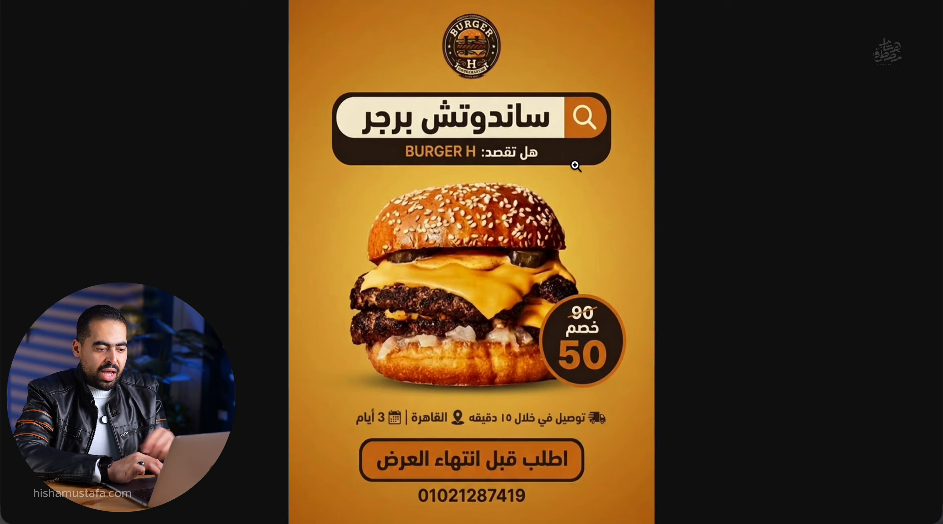
pyautogui.click(575, 166)
pyautogui.scroll(-10, 575, 166)
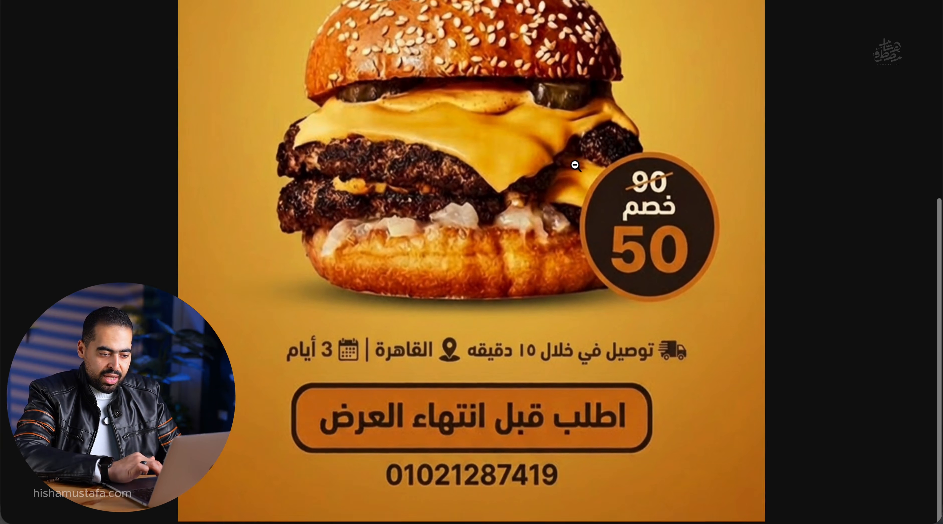